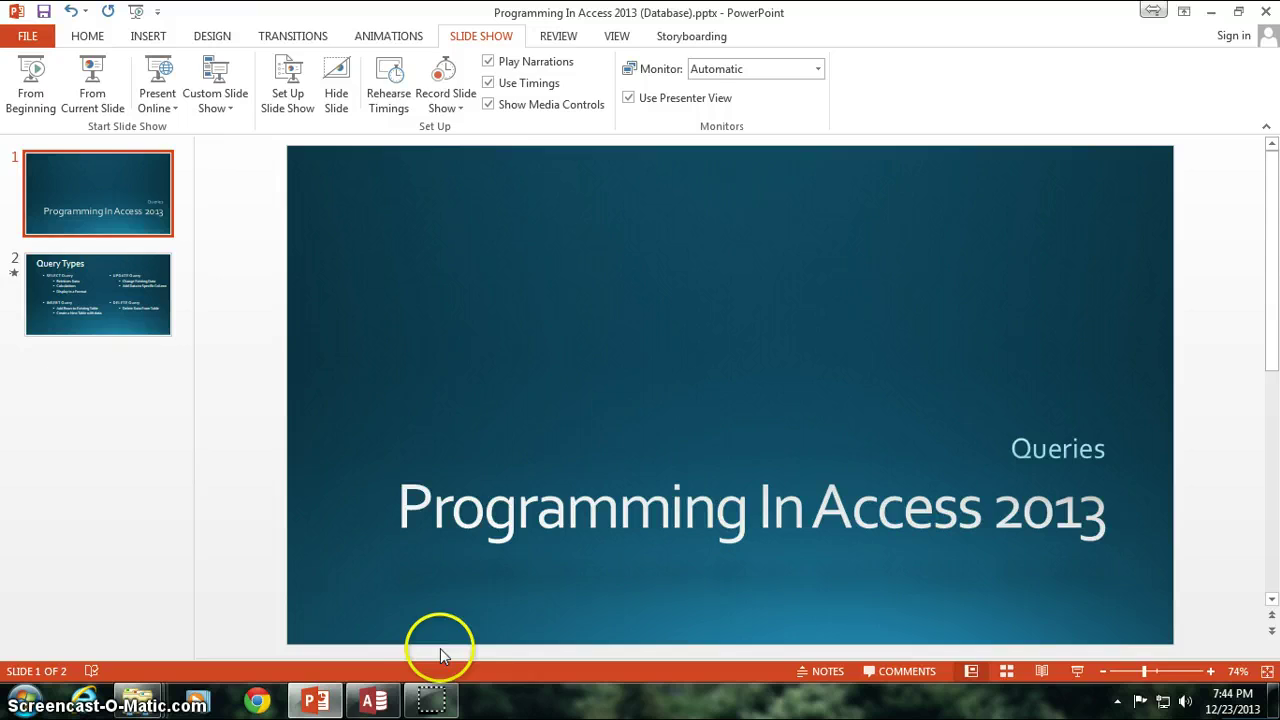
- Switch to the Service Inc database in Access and start a new query in Design view
left_click(372, 700)
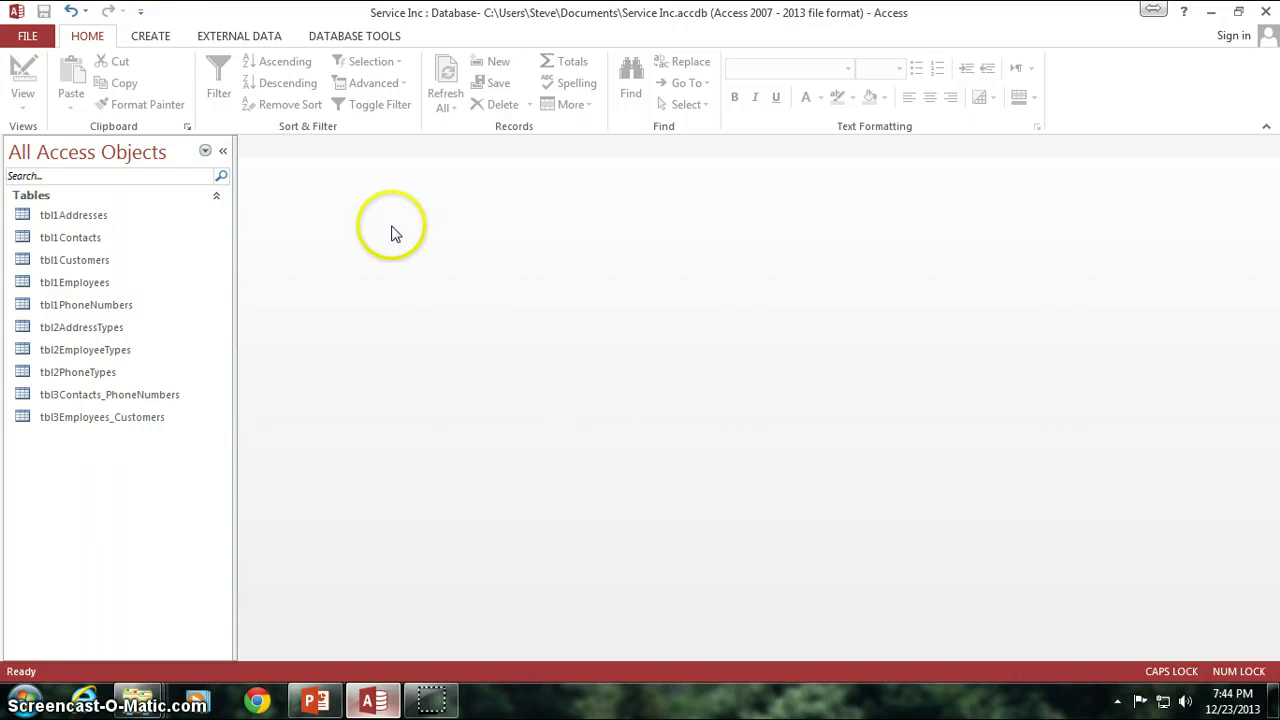
left_click(152, 40)
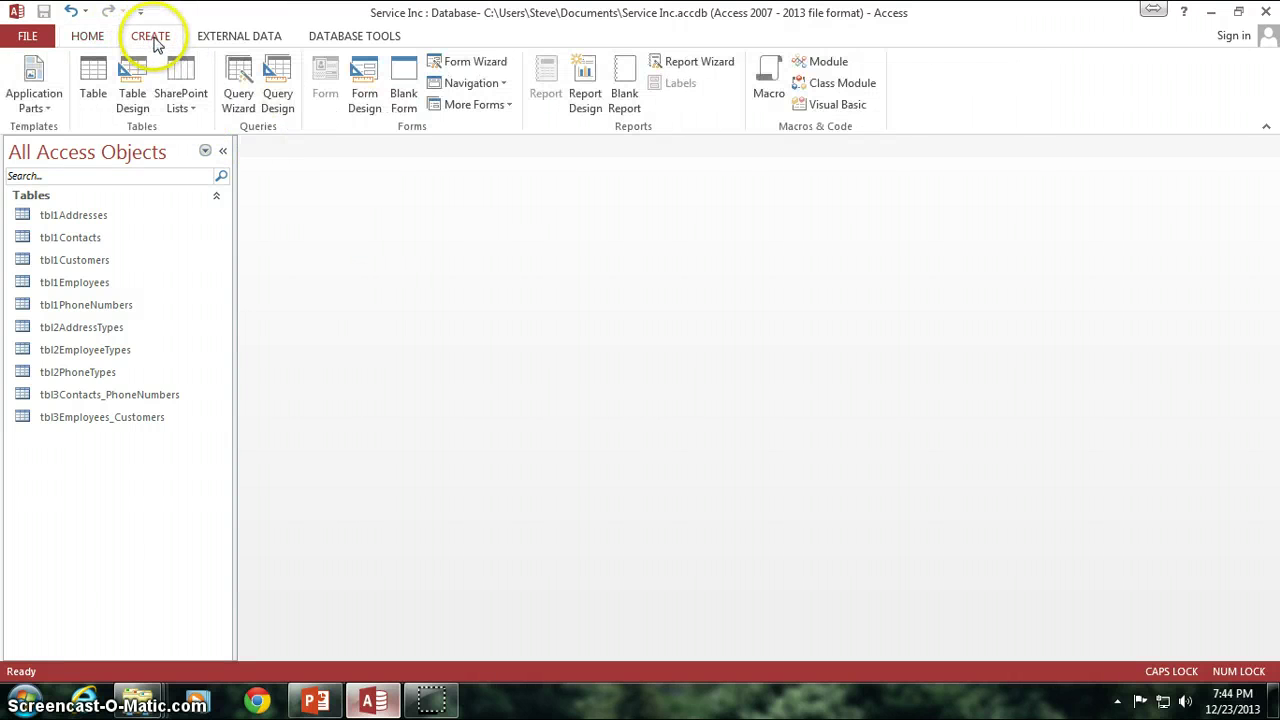
left_click(279, 88)
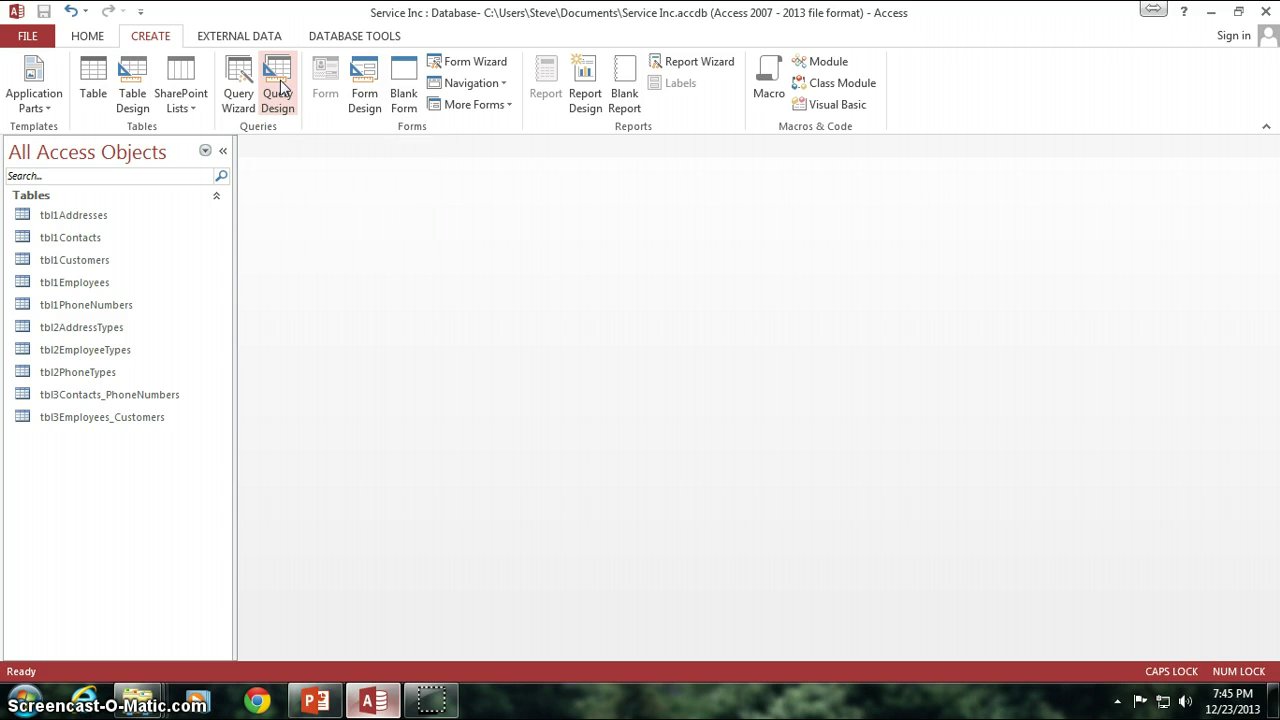
left_click_drag(620, 392, 653, 236)
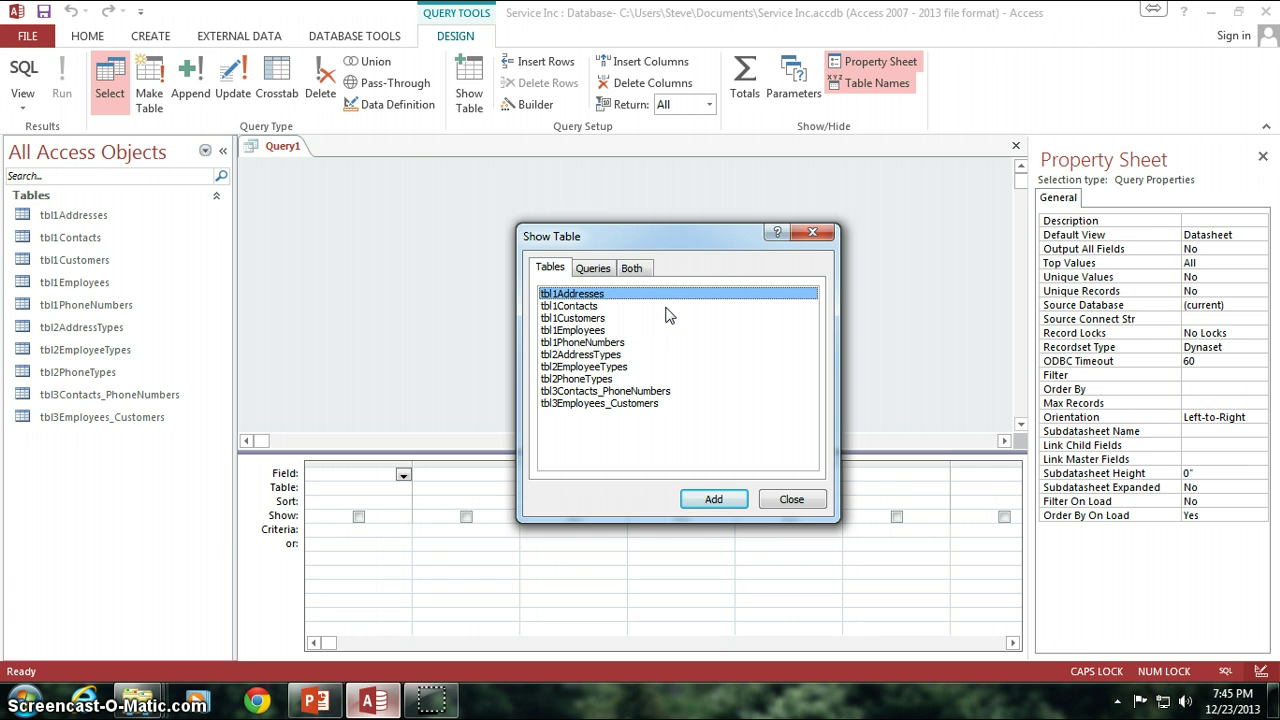
left_click(601, 319)
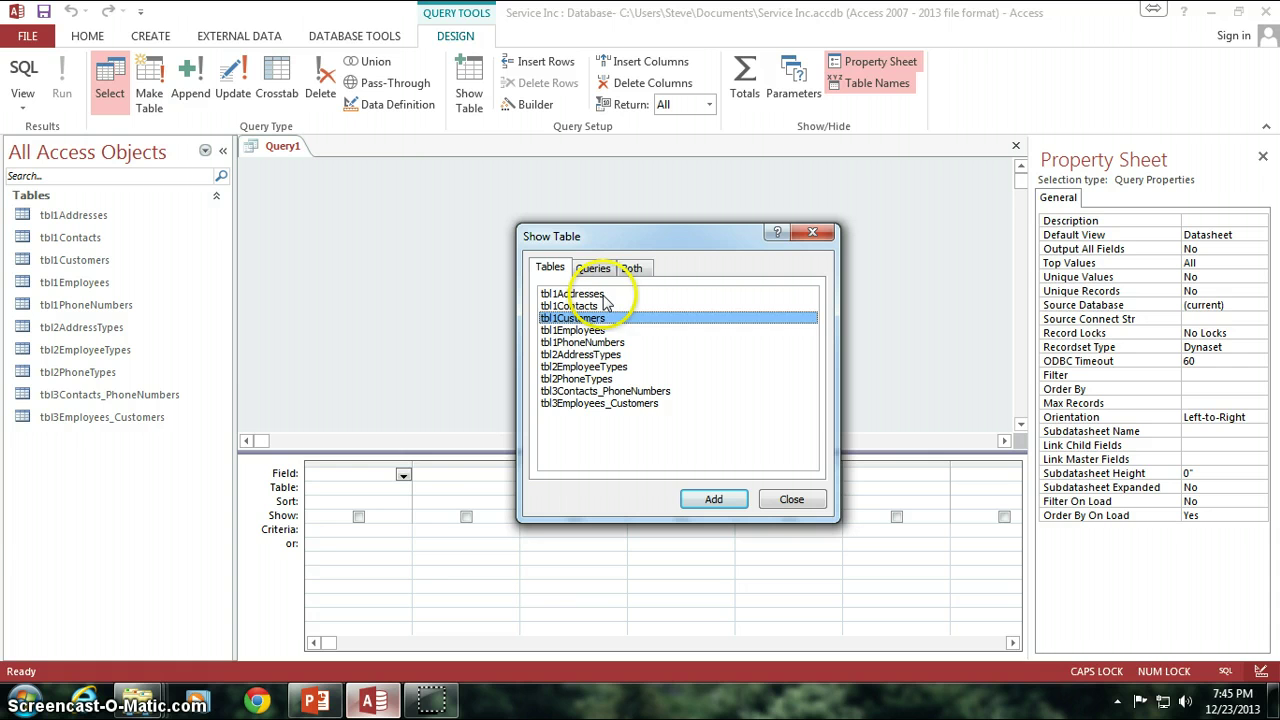
left_click(598, 294, "ctrl")
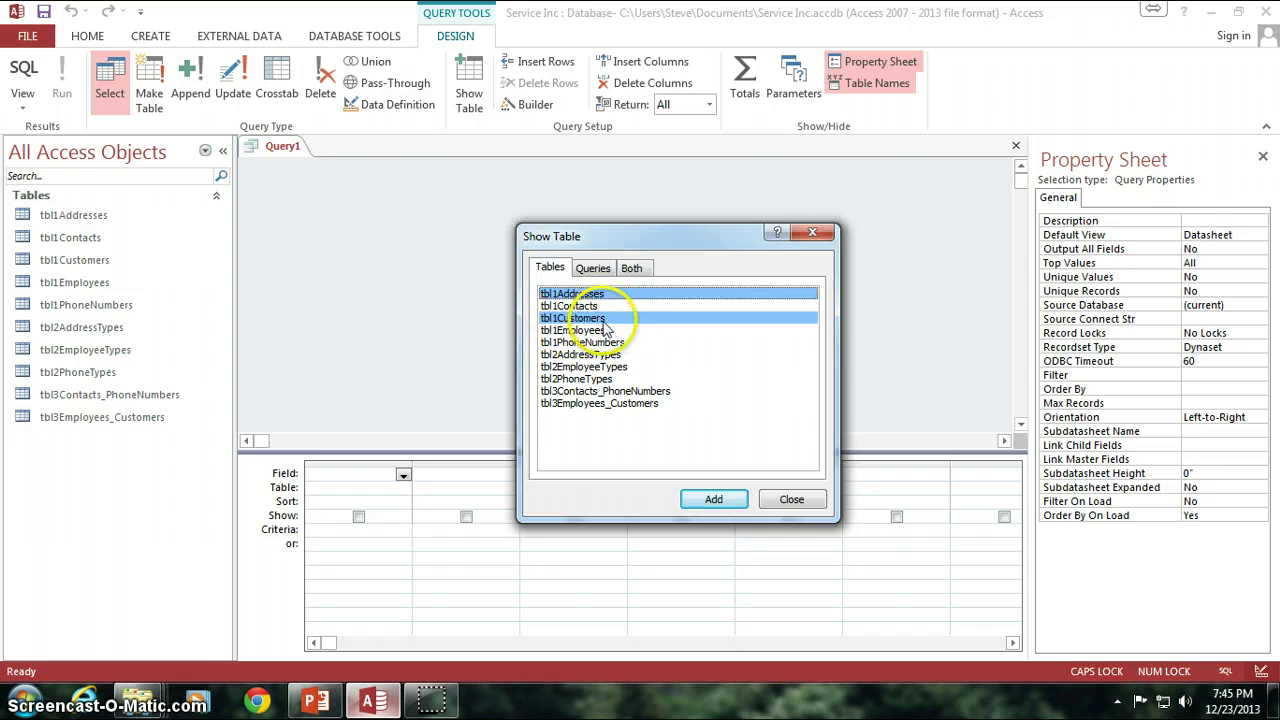
left_click(594, 270)
left_click(580, 268)
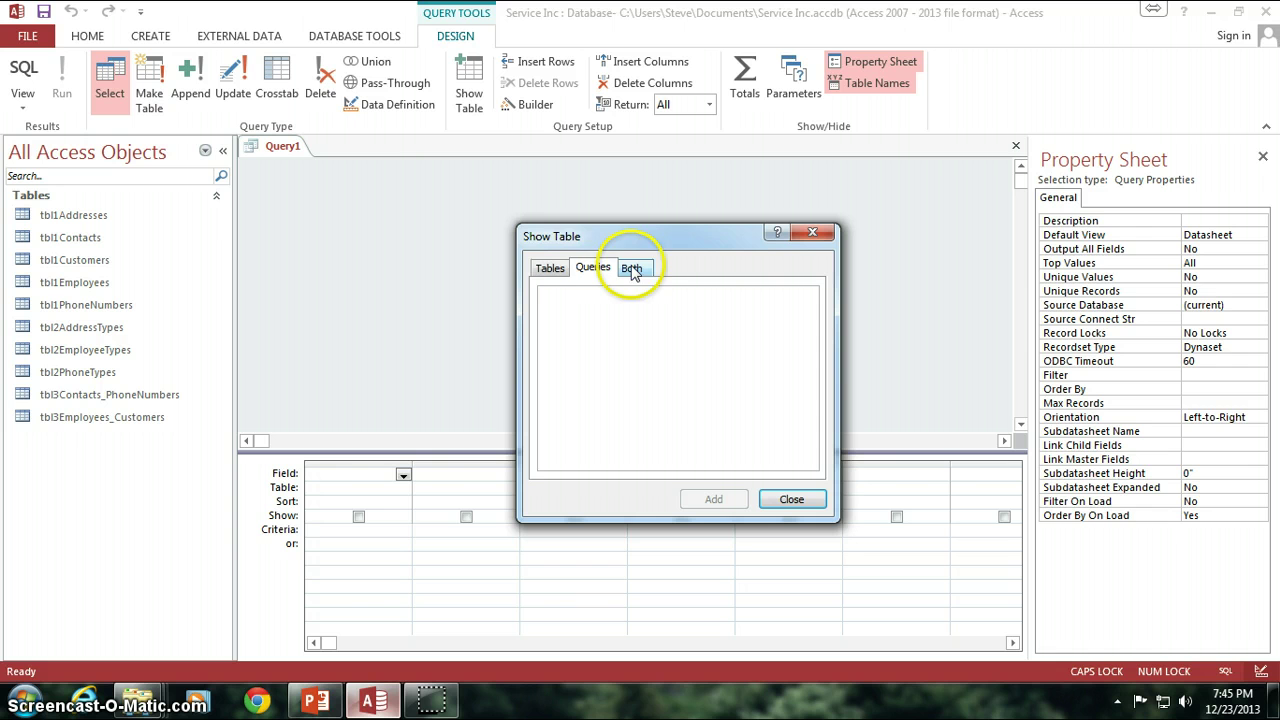
left_click(549, 270)
left_click(541, 280)
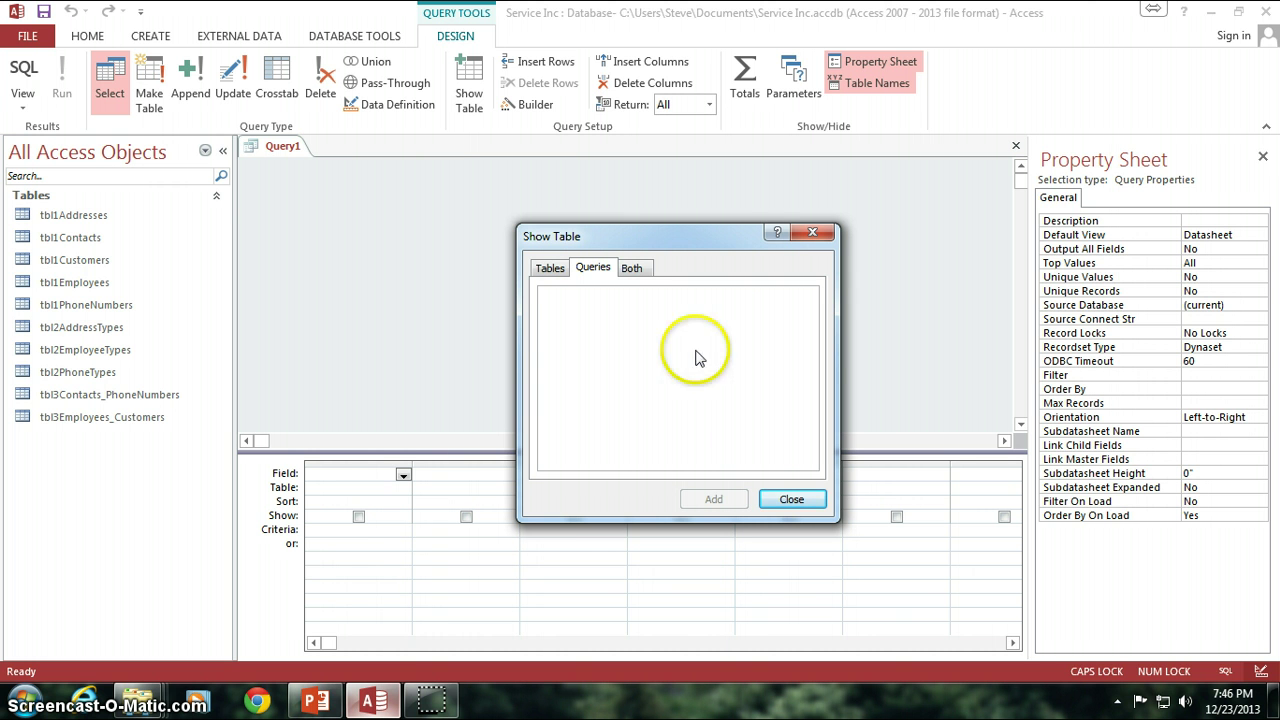
- Add the tbl1Customers and tbl1Addresses tables to the query and close the Show Table dialog
left_click(548, 270)
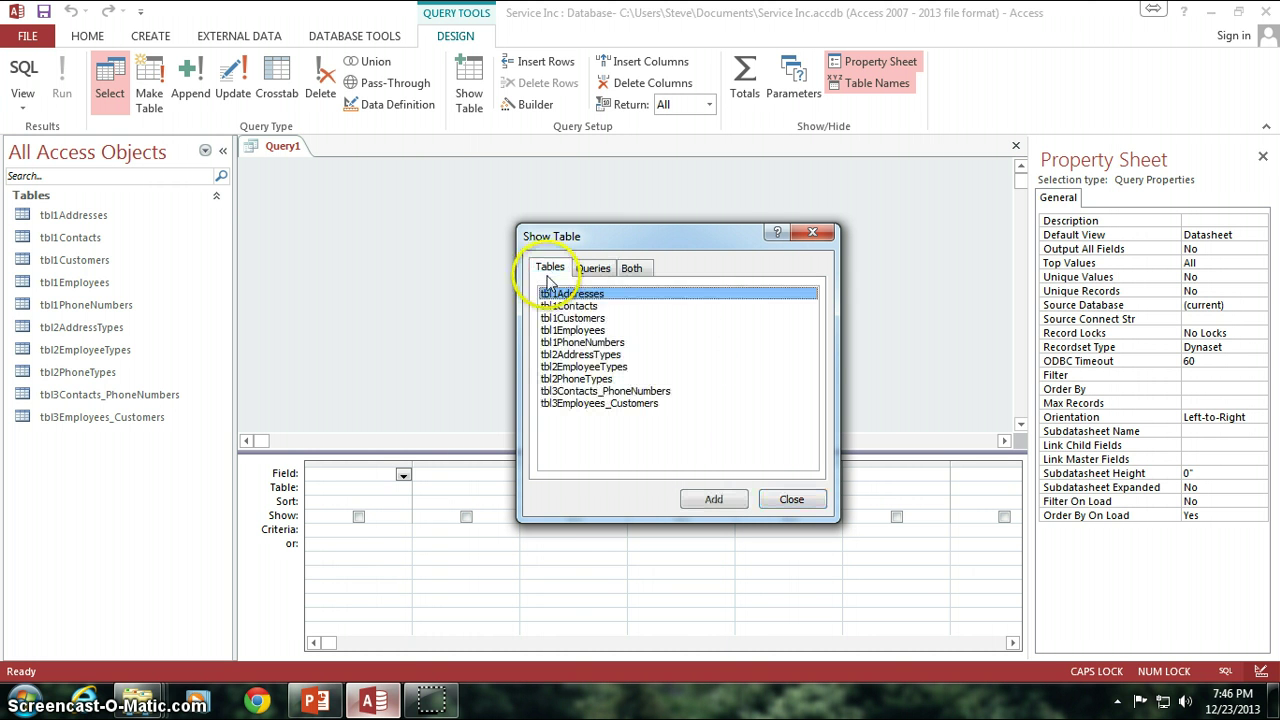
left_click(600, 318)
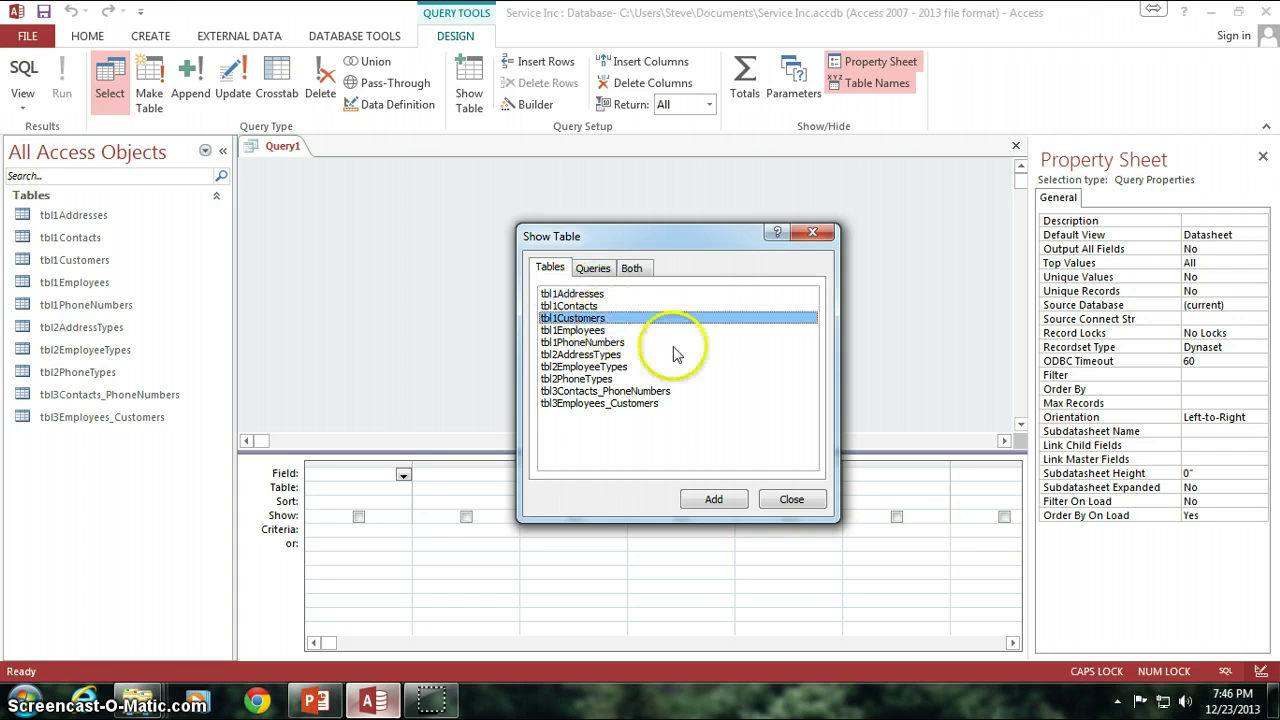
left_click(608, 294, "ctrl")
left_click(713, 499)
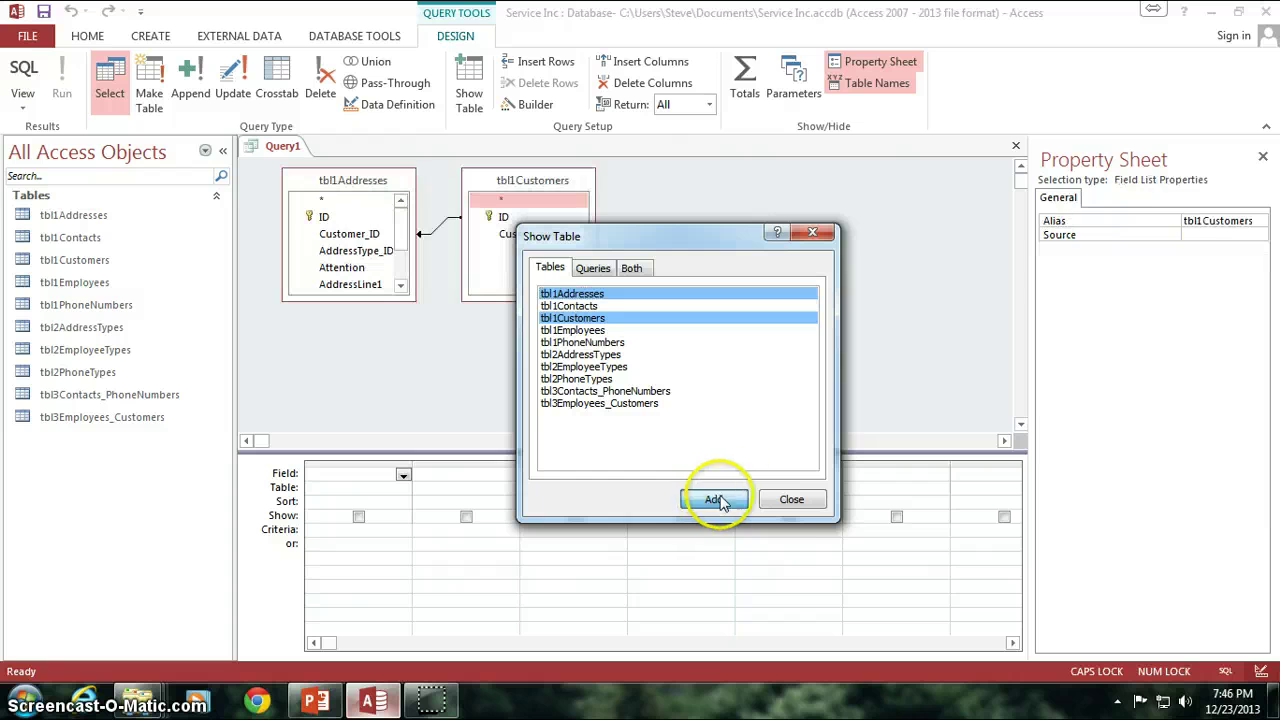
left_click(791, 499)
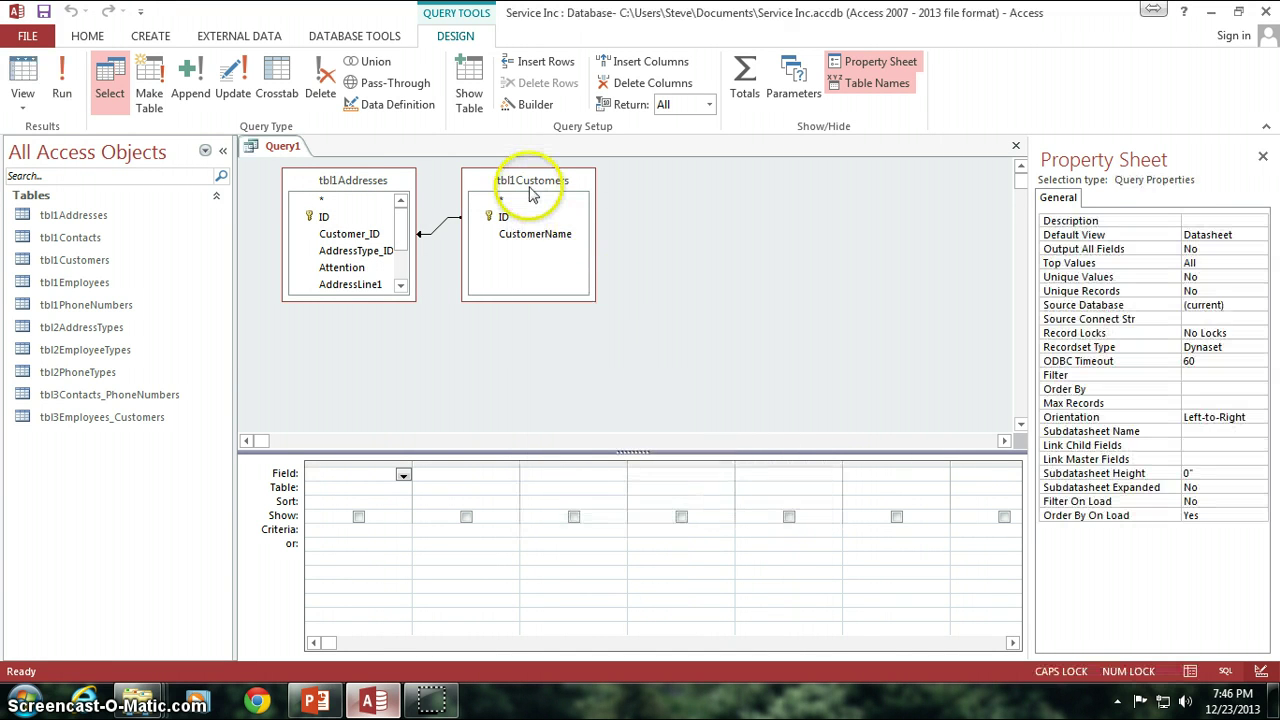
- Spread out the two tables in the query diagram and enlarge tbl1Addresses until all its fields fit
left_click_drag(532, 193, 617, 202)
left_click_drag(340, 182, 420, 230)
left_click(334, 36)
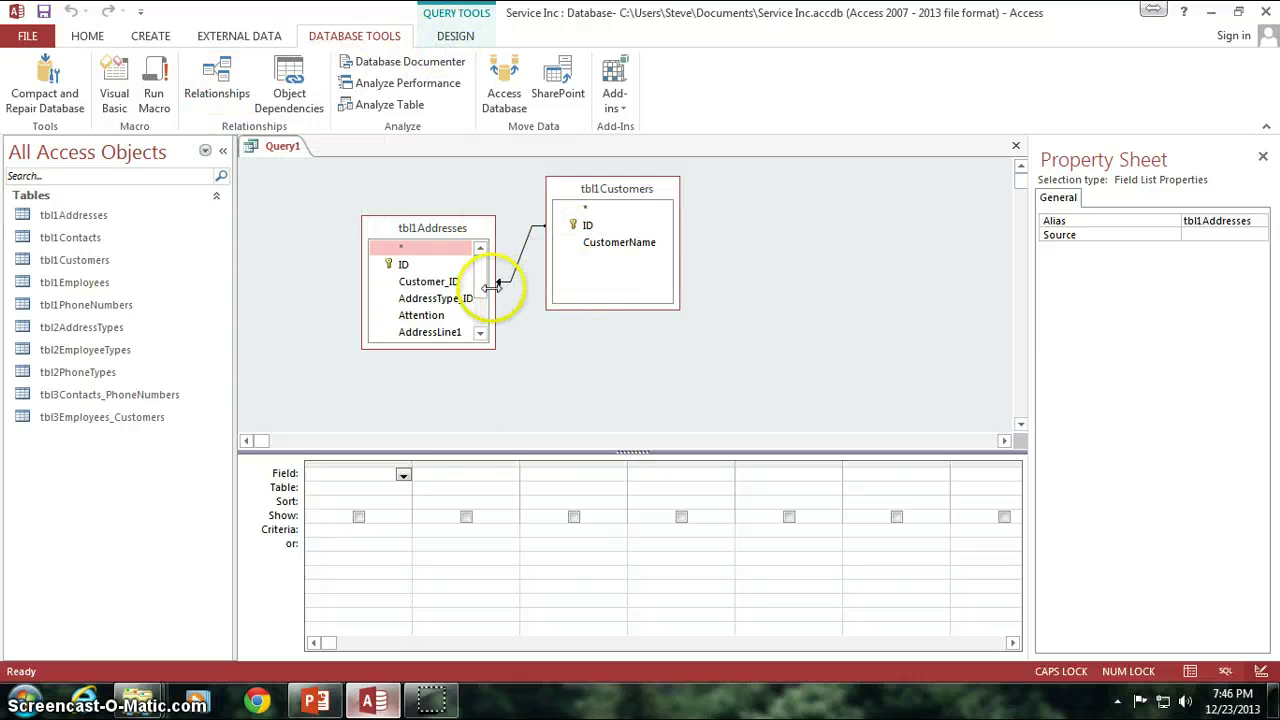
left_click_drag(455, 392, 502, 375)
left_click_drag(423, 224, 417, 193)
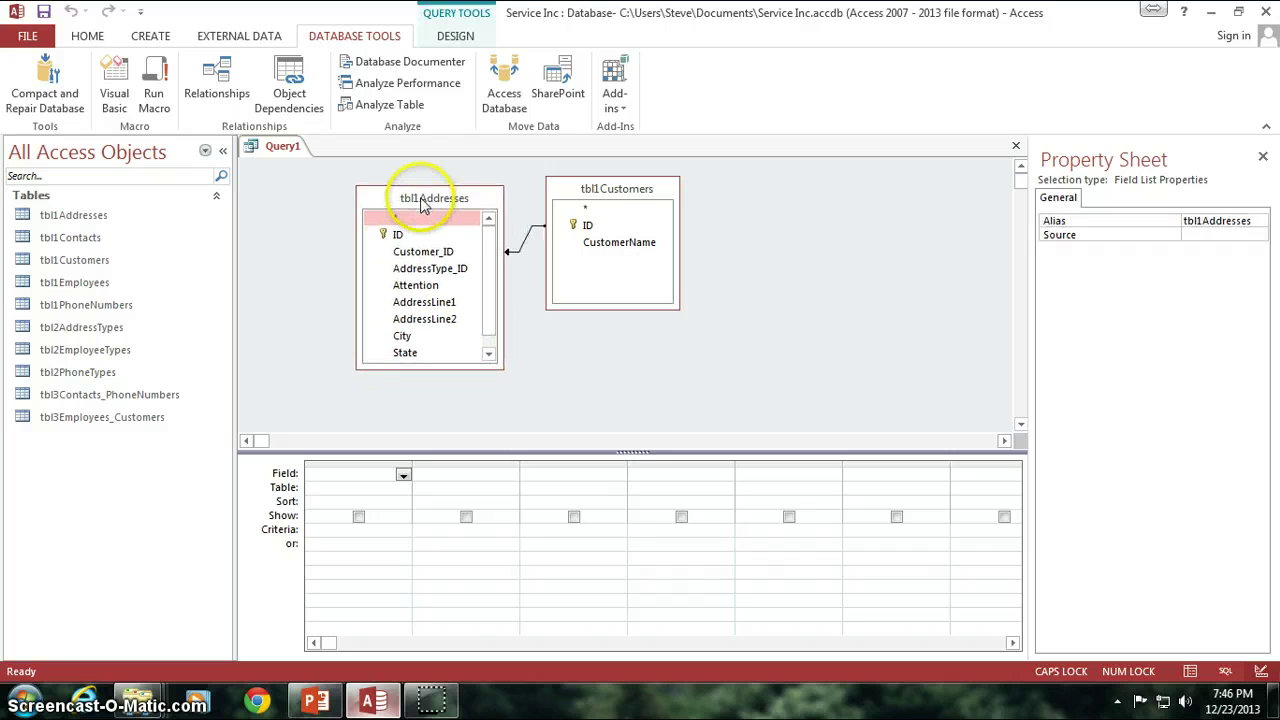
left_click_drag(457, 370, 457, 399)
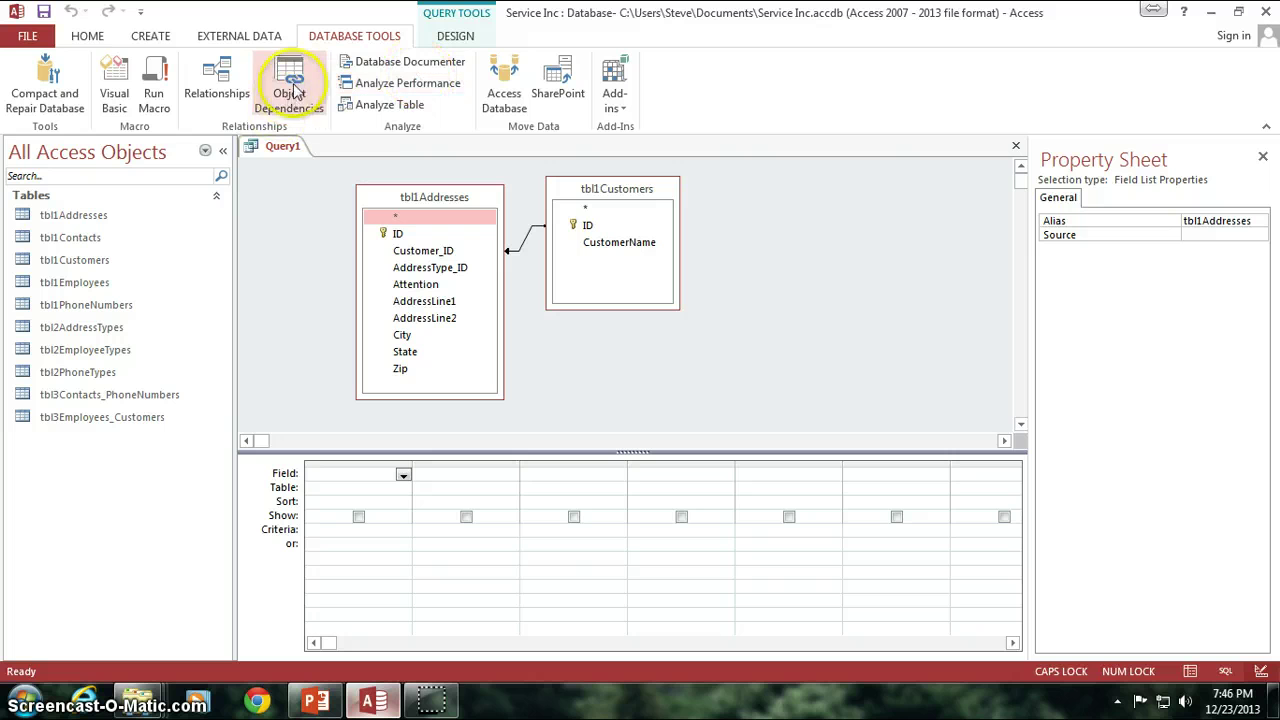
left_click(455, 35)
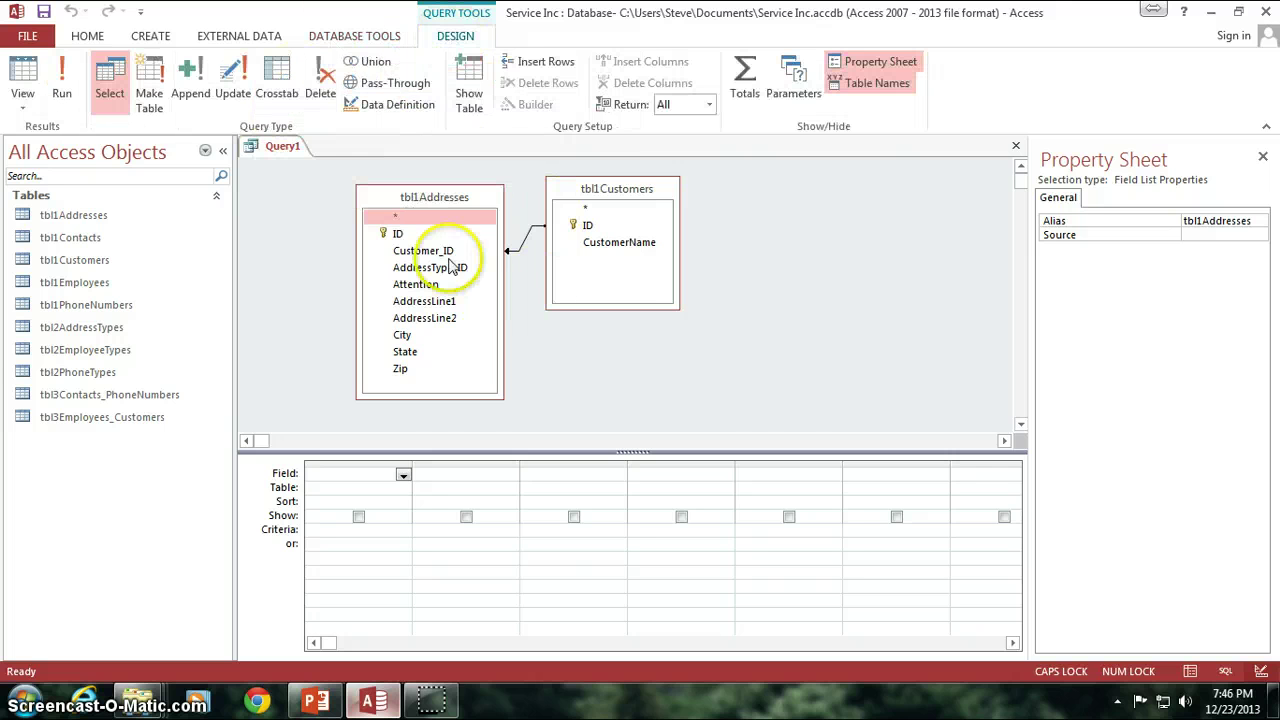
left_click_drag(586, 188, 579, 184)
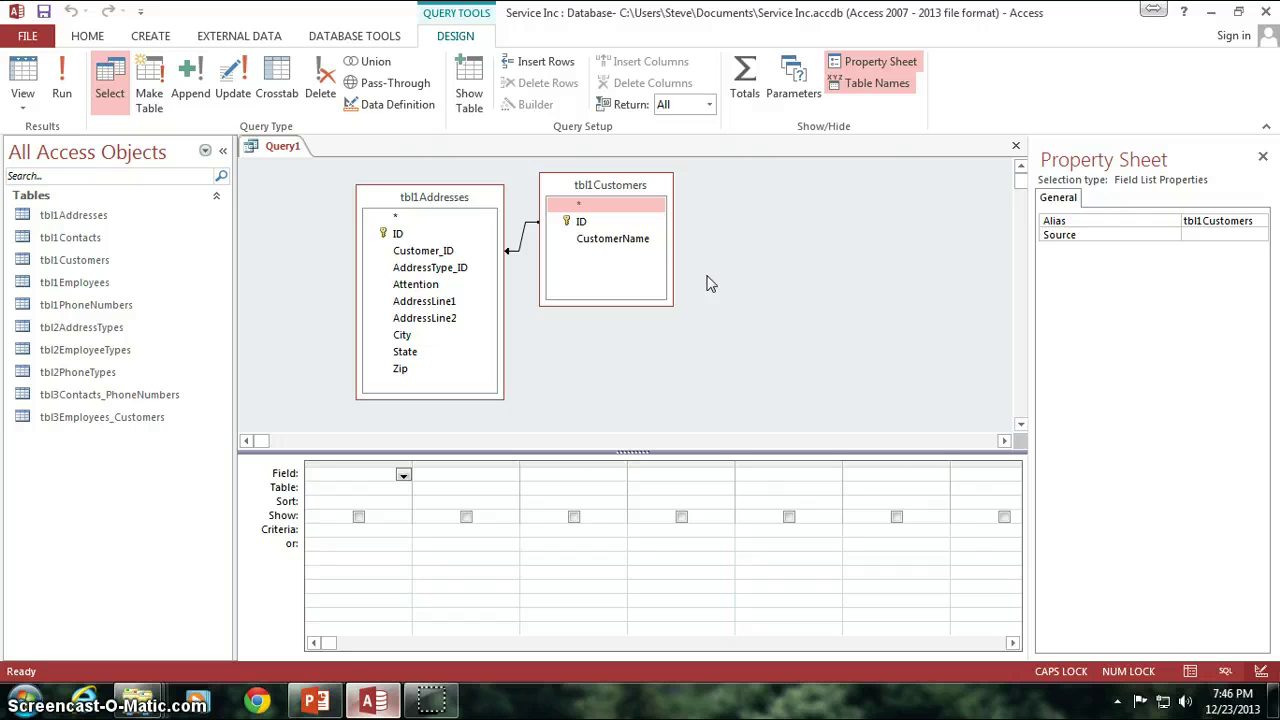
- Add CustomerName from tbl1Customers as the first field of the query grid
left_click(620, 247)
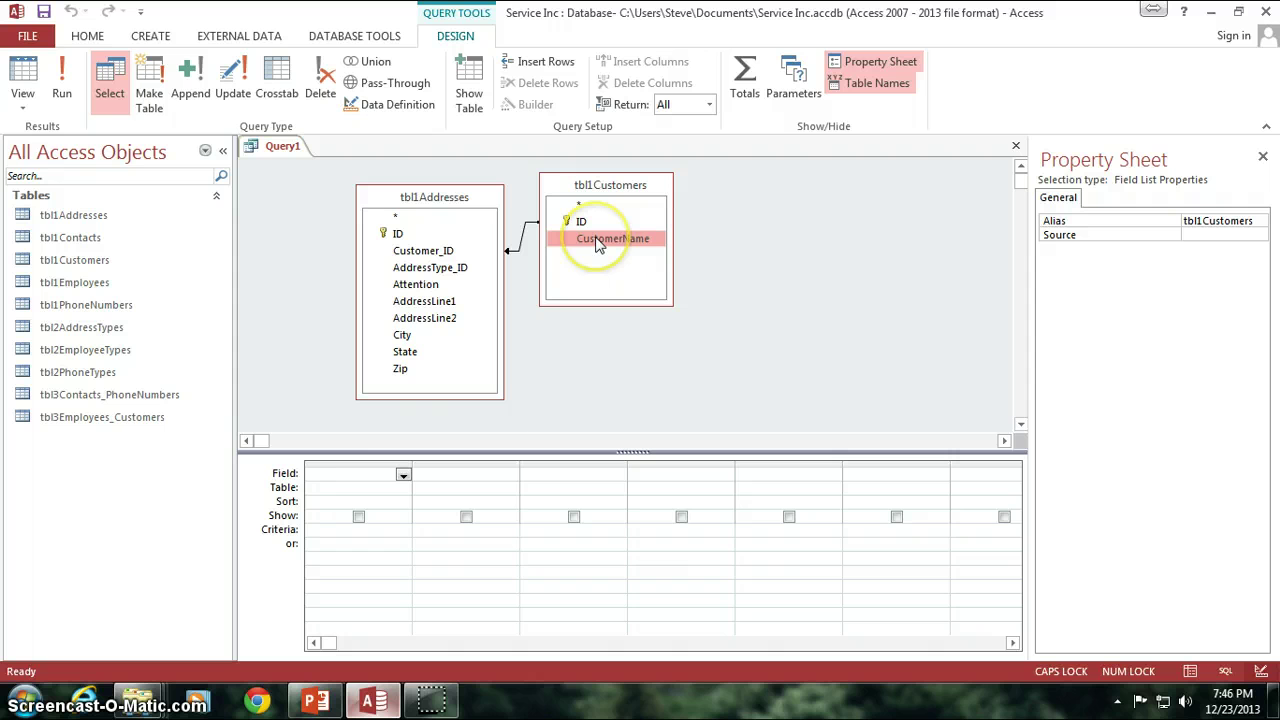
left_click_drag(597, 246, 330, 478)
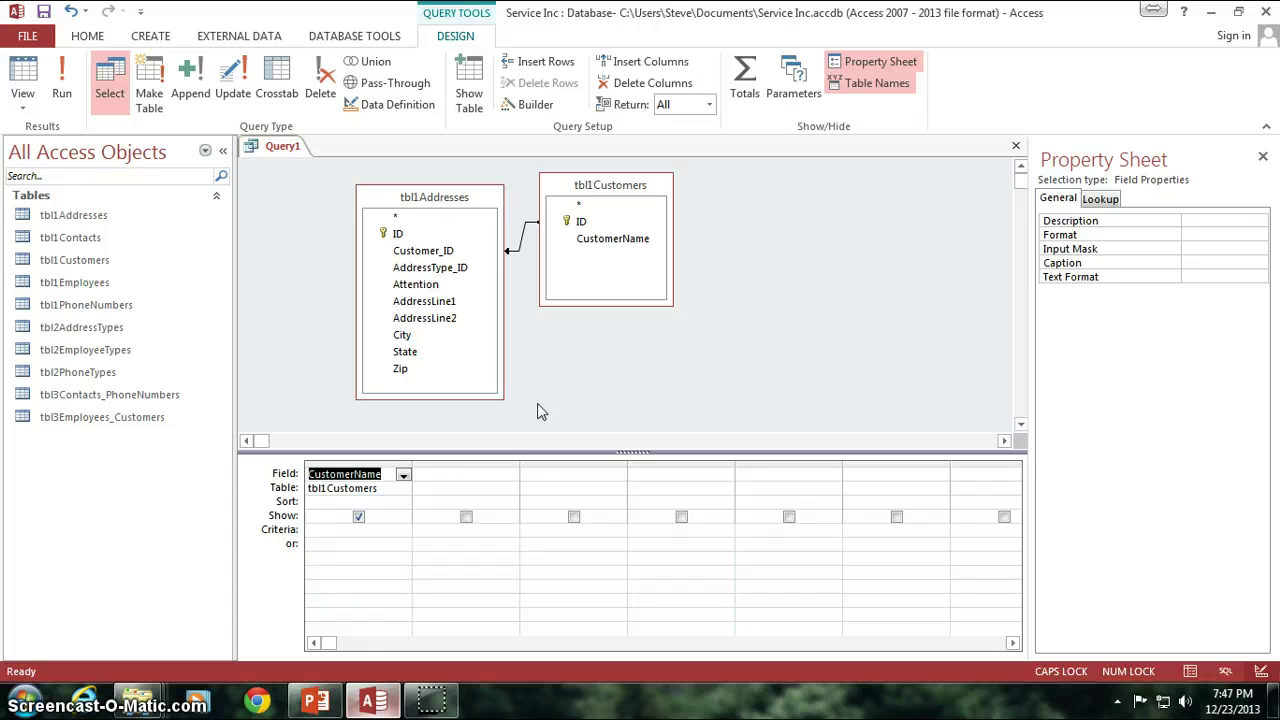
left_click(470, 474)
left_click(580, 474)
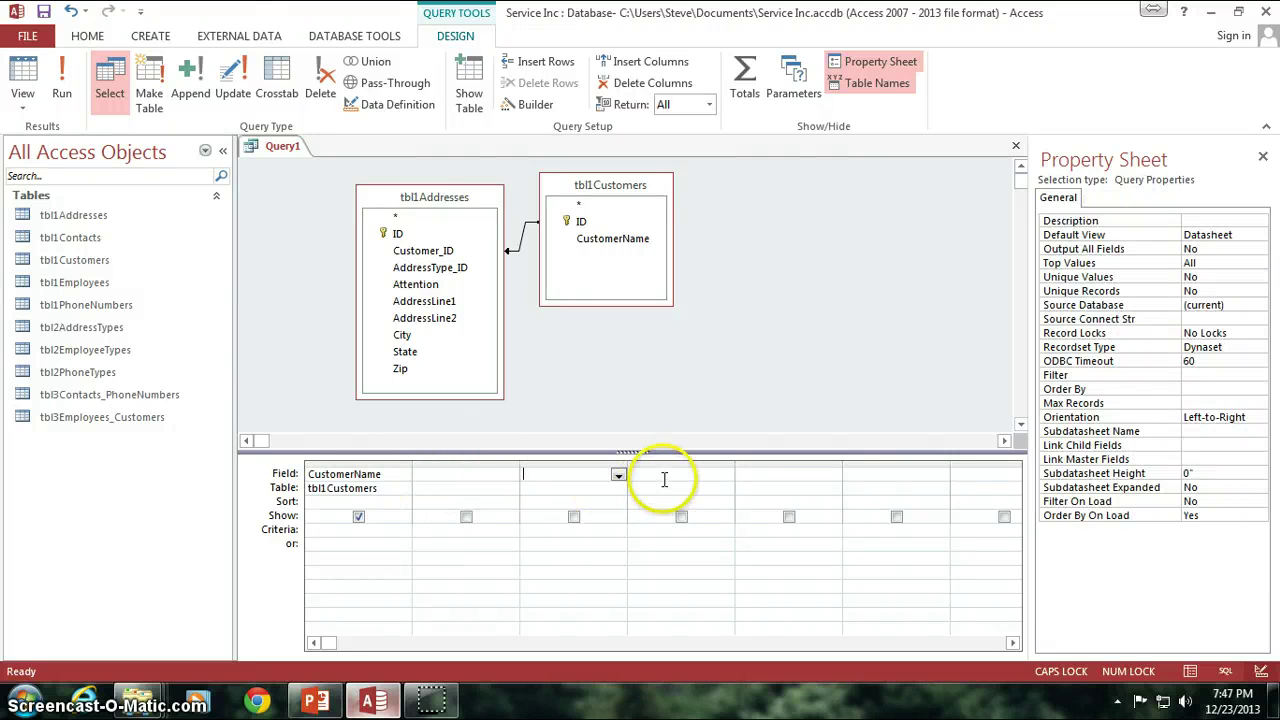
left_click(360, 473)
left_click_drag(384, 474, 283, 473)
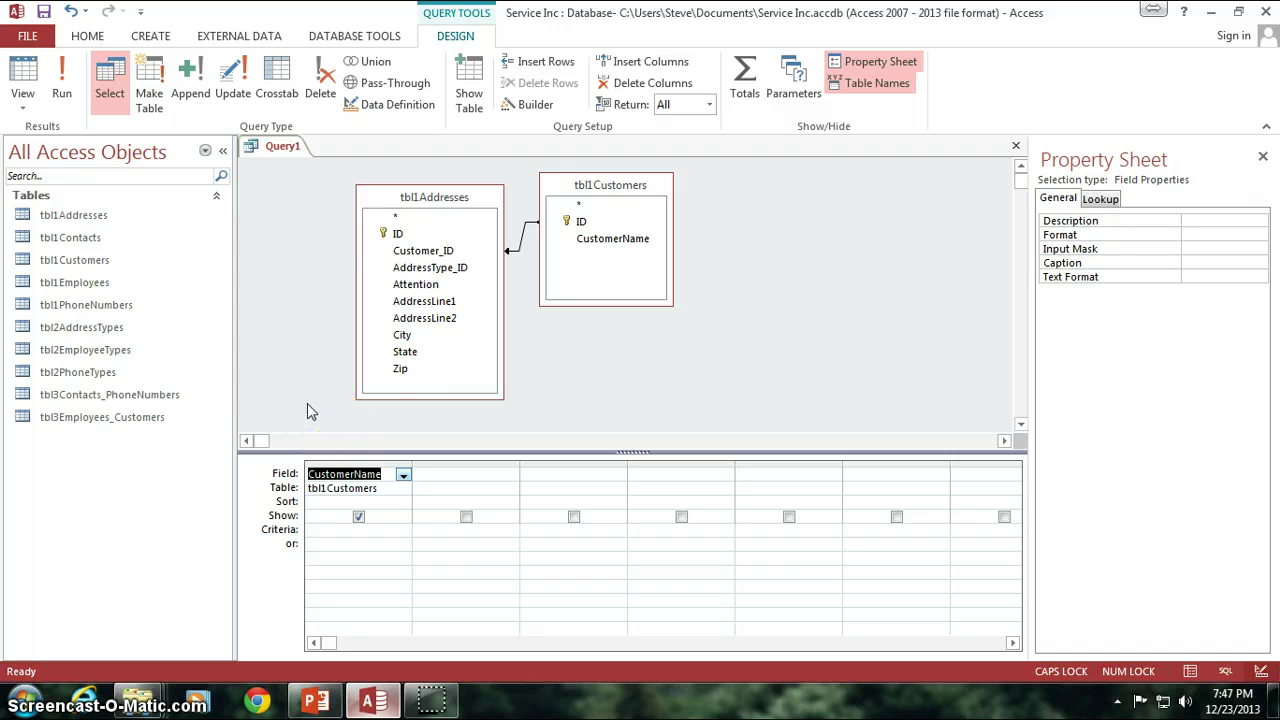
- Add Attention, AddressLine1 and AddressLine2 from tbl1Addresses one by one to the grid columns after CustomerName
left_click(431, 254)
left_click(428, 267)
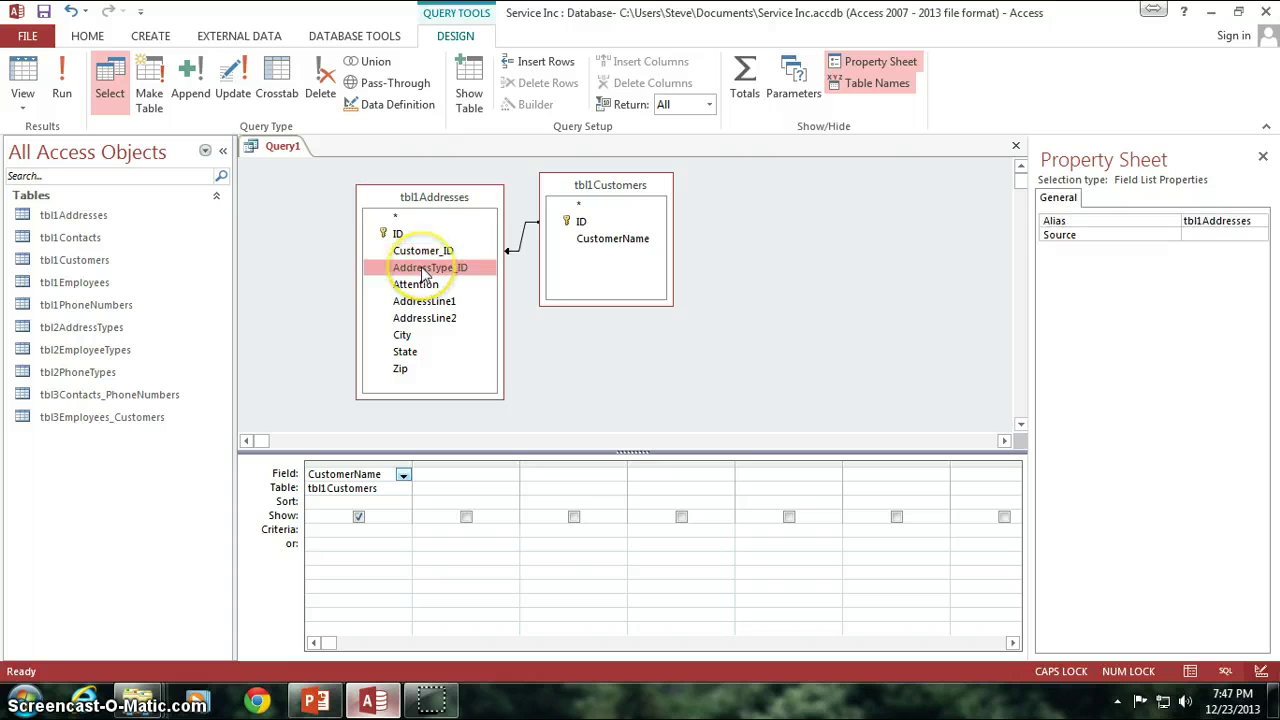
left_click(424, 287)
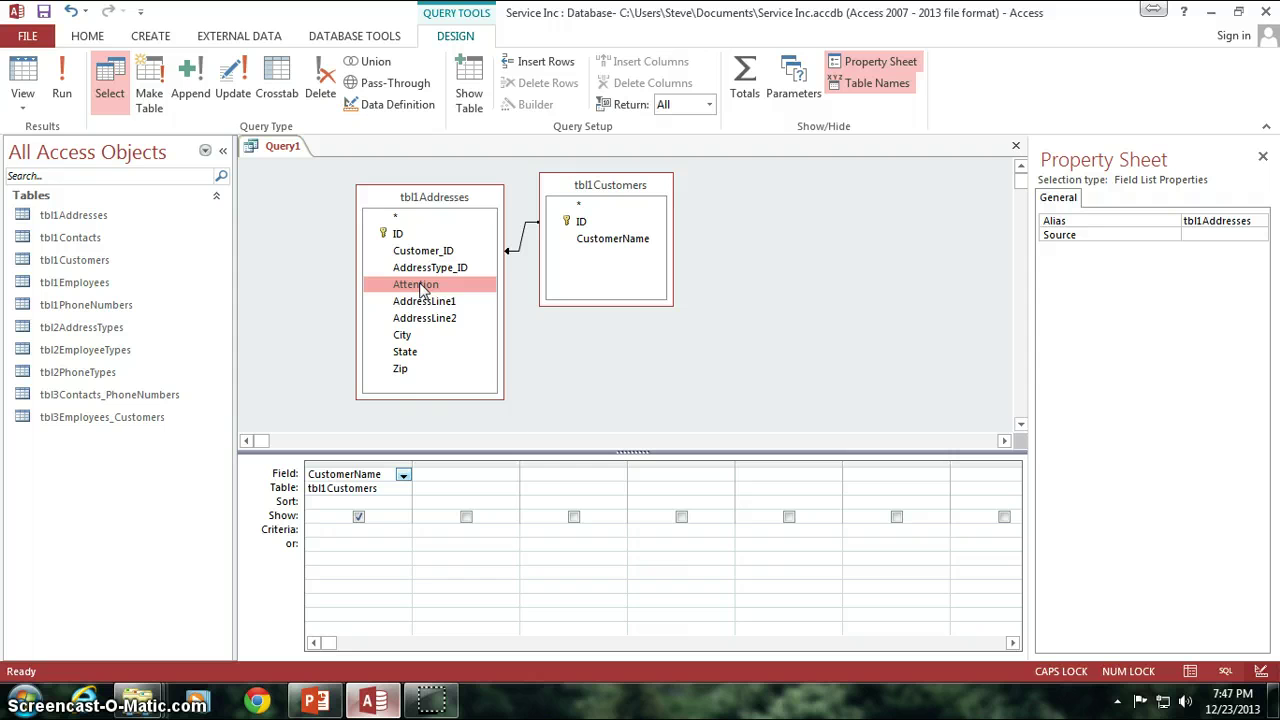
left_click_drag(421, 289, 435, 481)
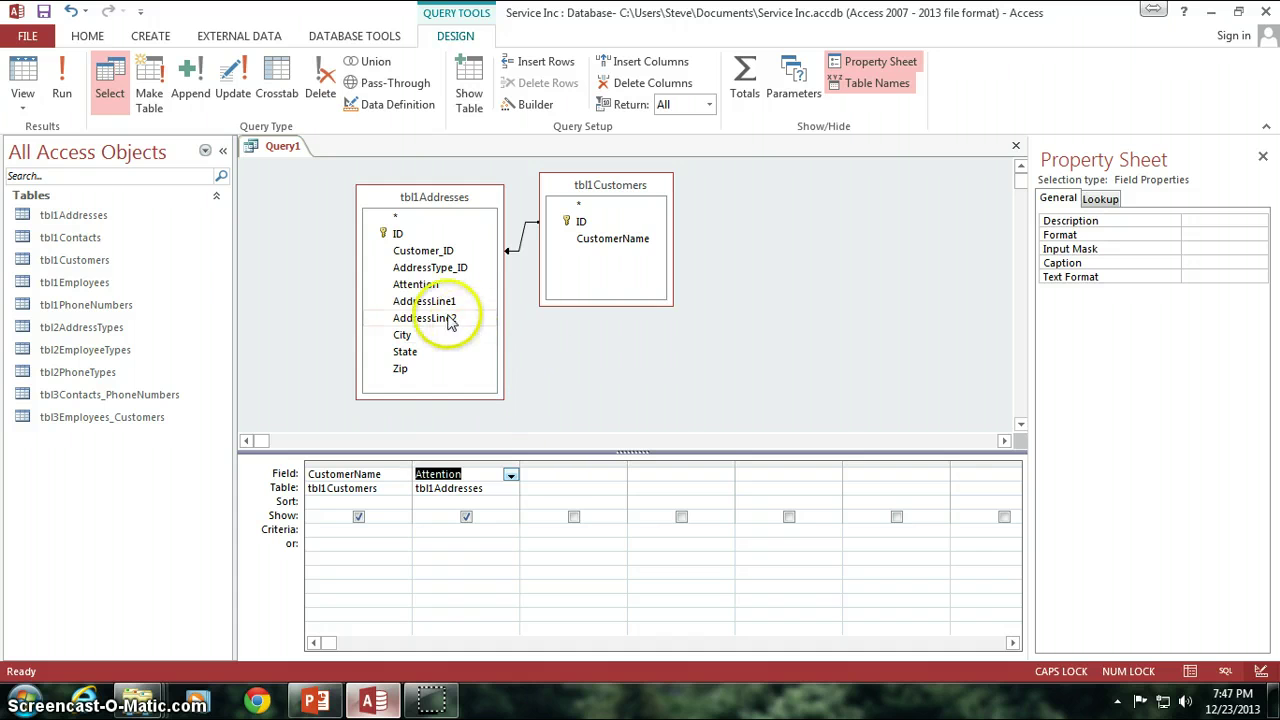
left_click_drag(433, 308, 572, 480)
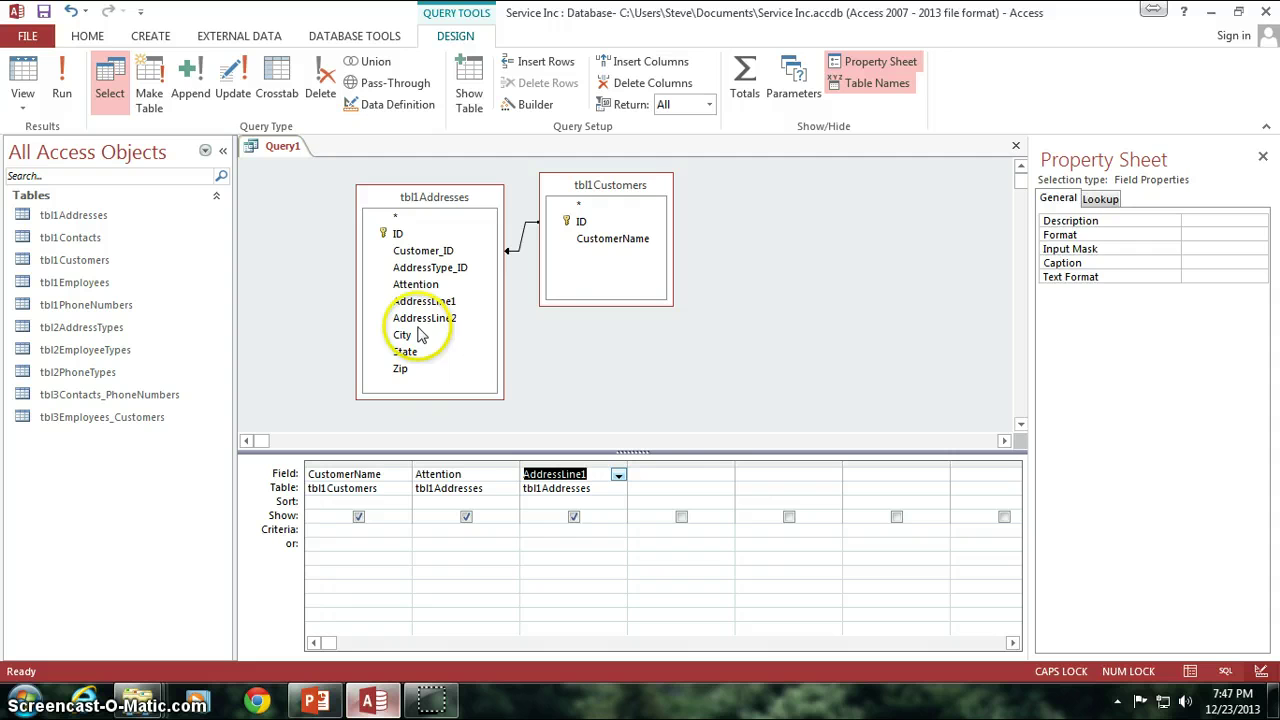
left_click_drag(424, 317, 680, 478)
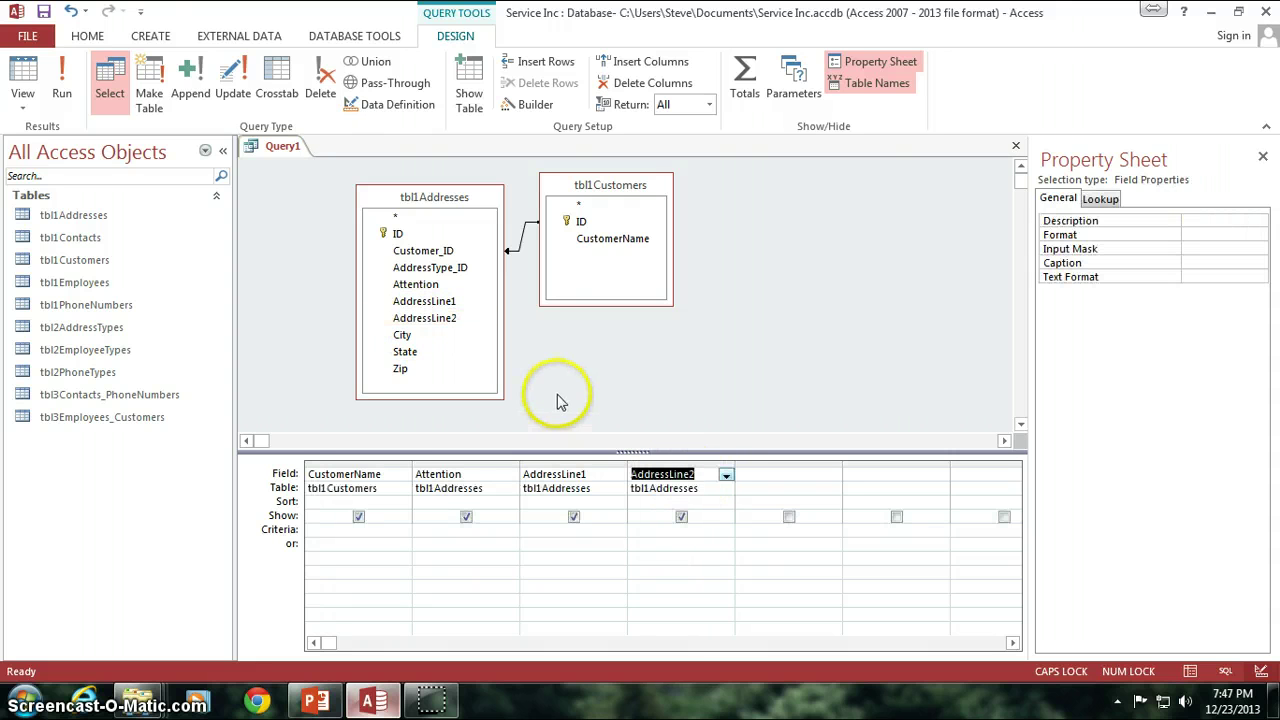
left_click(403, 336)
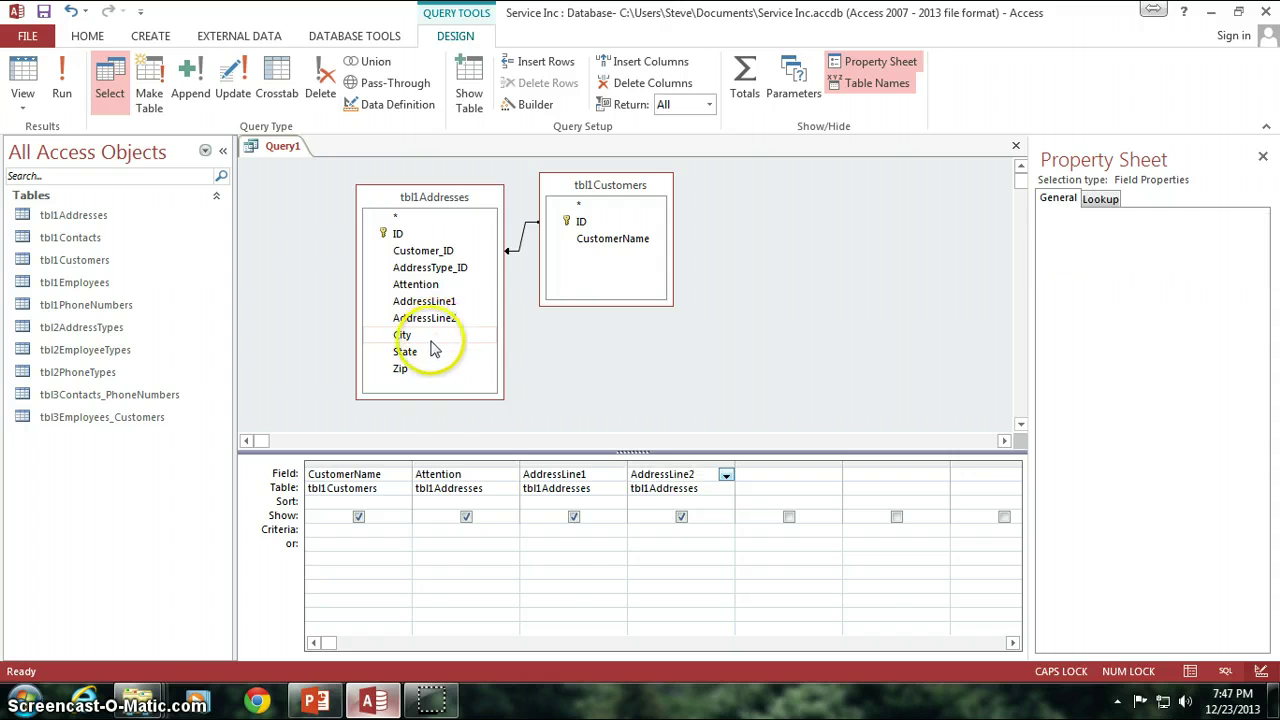
left_click(410, 352)
left_click(403, 336)
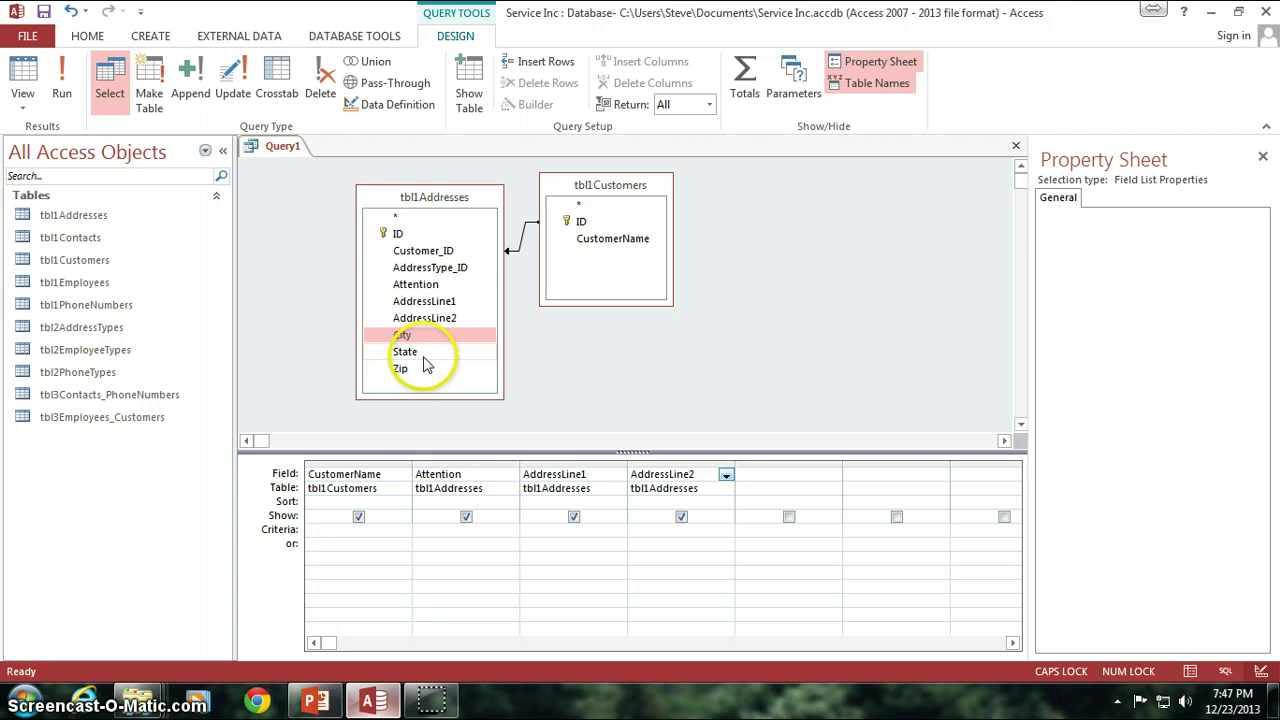
left_click(405, 368, "shift")
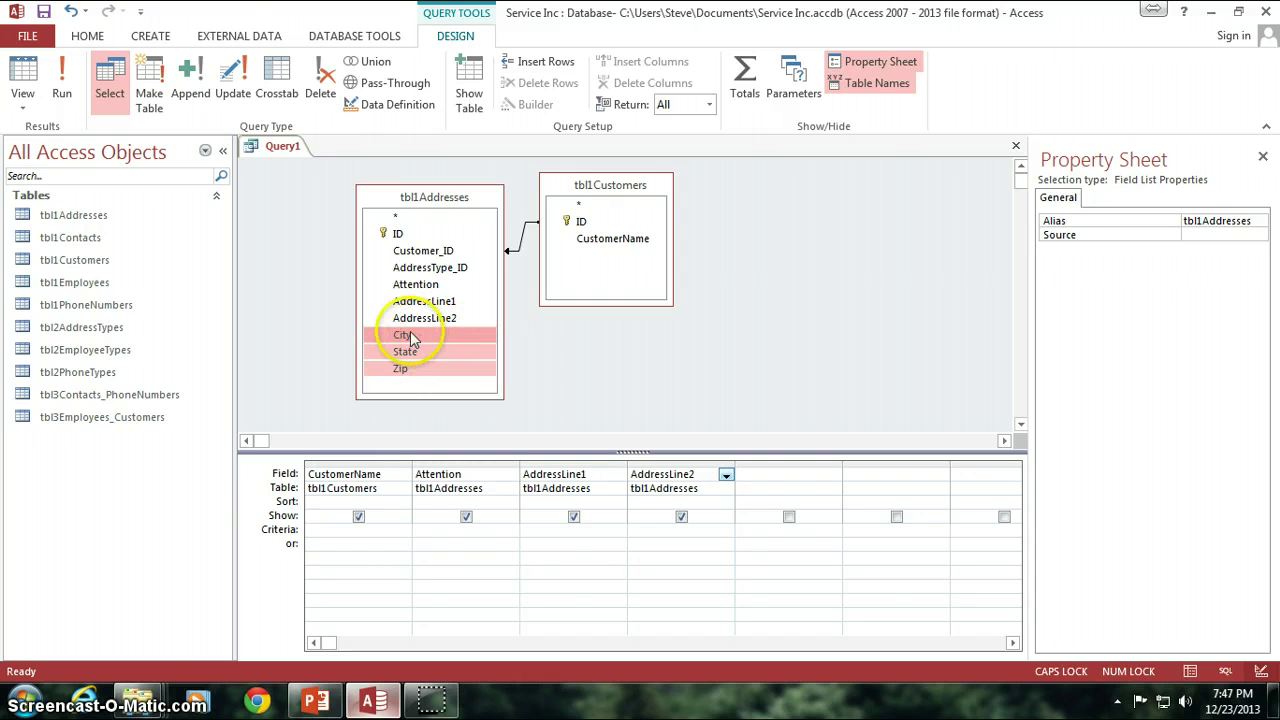
left_click(629, 343)
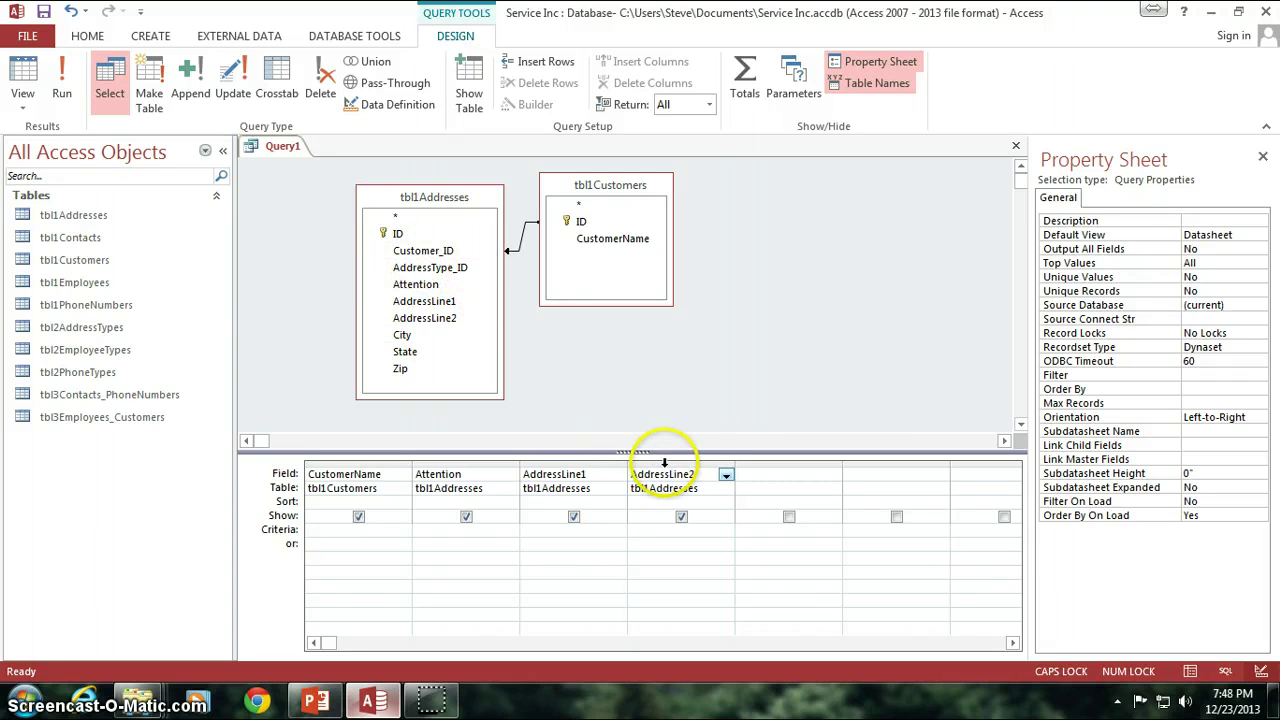
- Delete the Attention, AddressLine1 and AddressLine2 columns from the query grid
left_click_drag(664, 462, 443, 462)
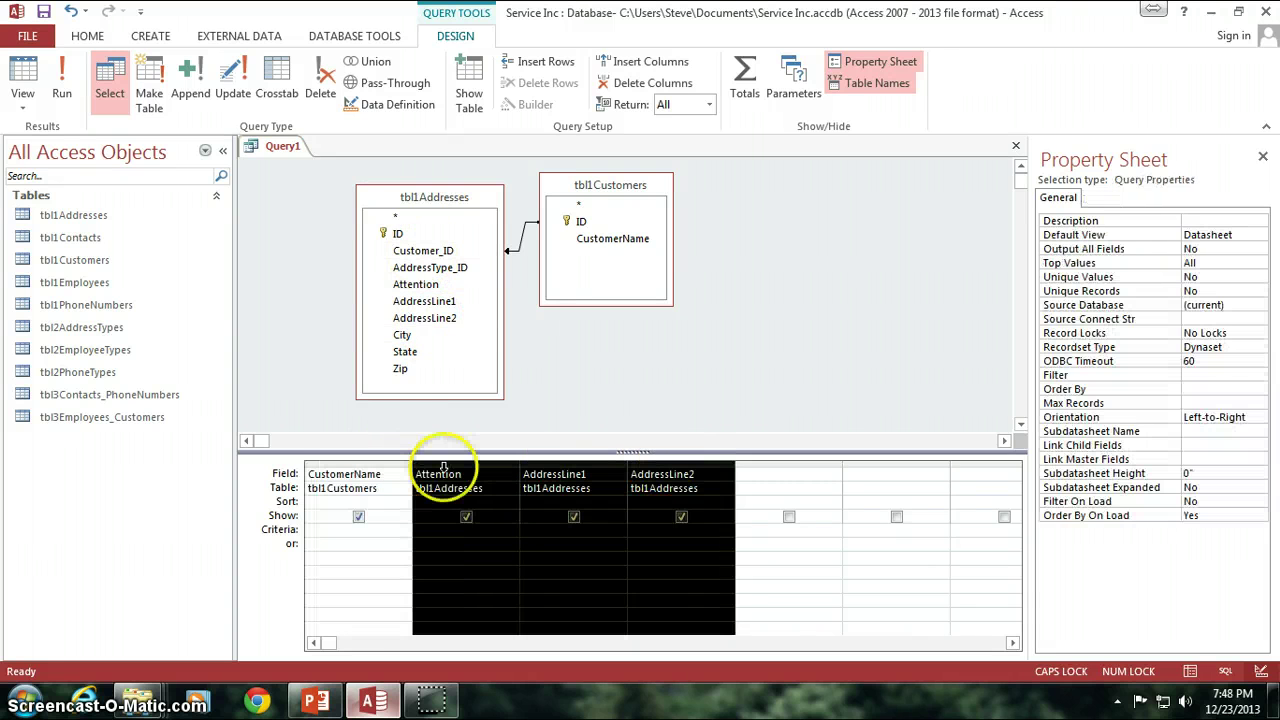
key("Delete")
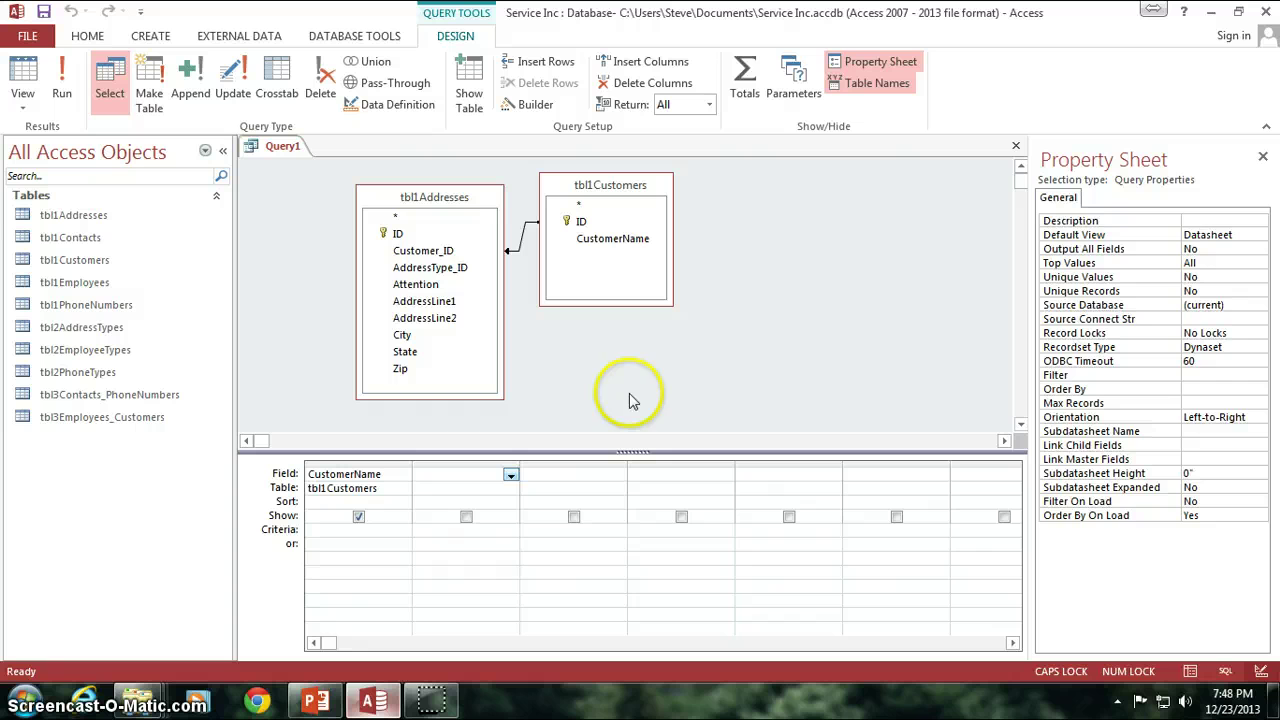
- Add all tbl1Addresses fields from Attention through Zip together to the grid, starting in the column after CustomerName
left_click(430, 290)
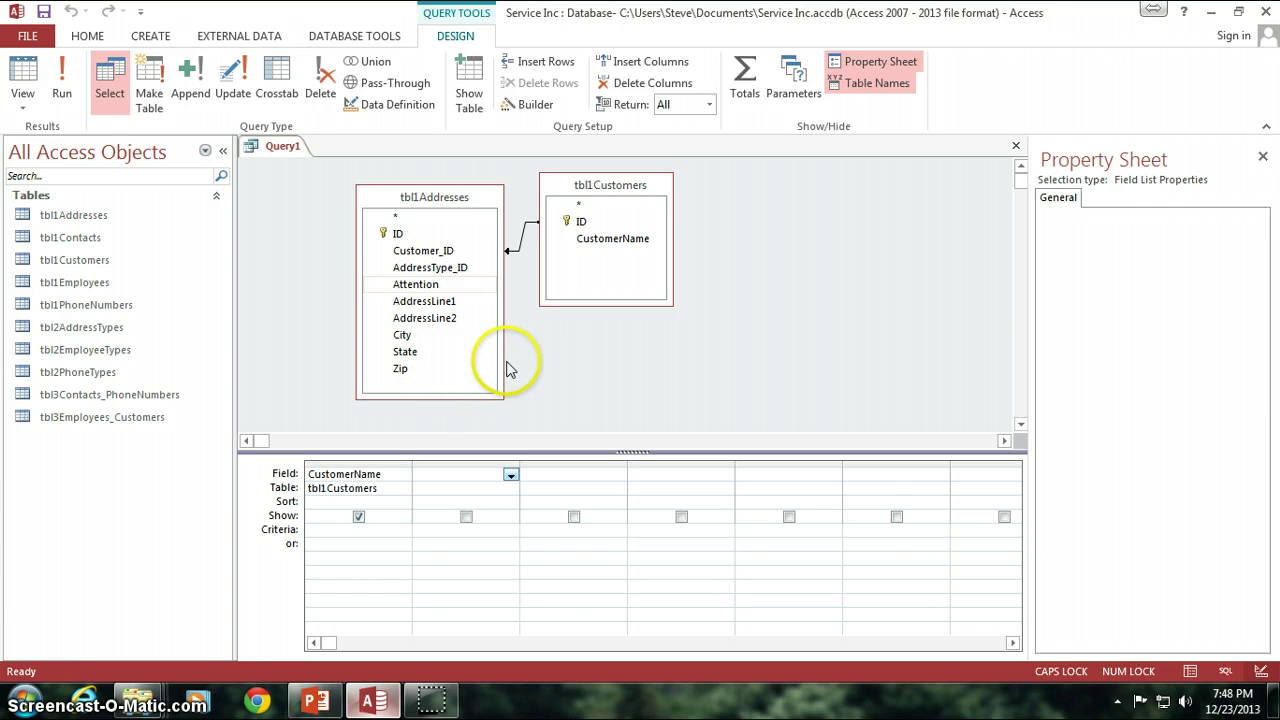
left_click(418, 286, "shift")
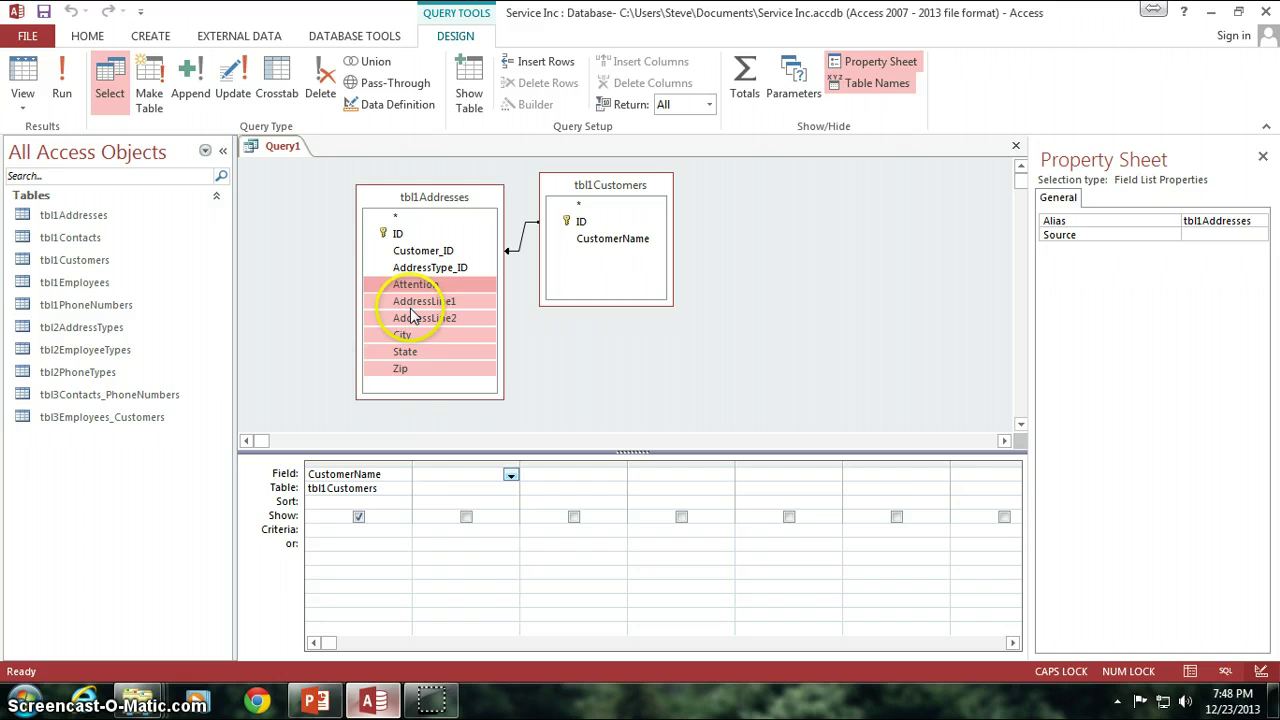
left_click_drag(412, 316, 465, 470)
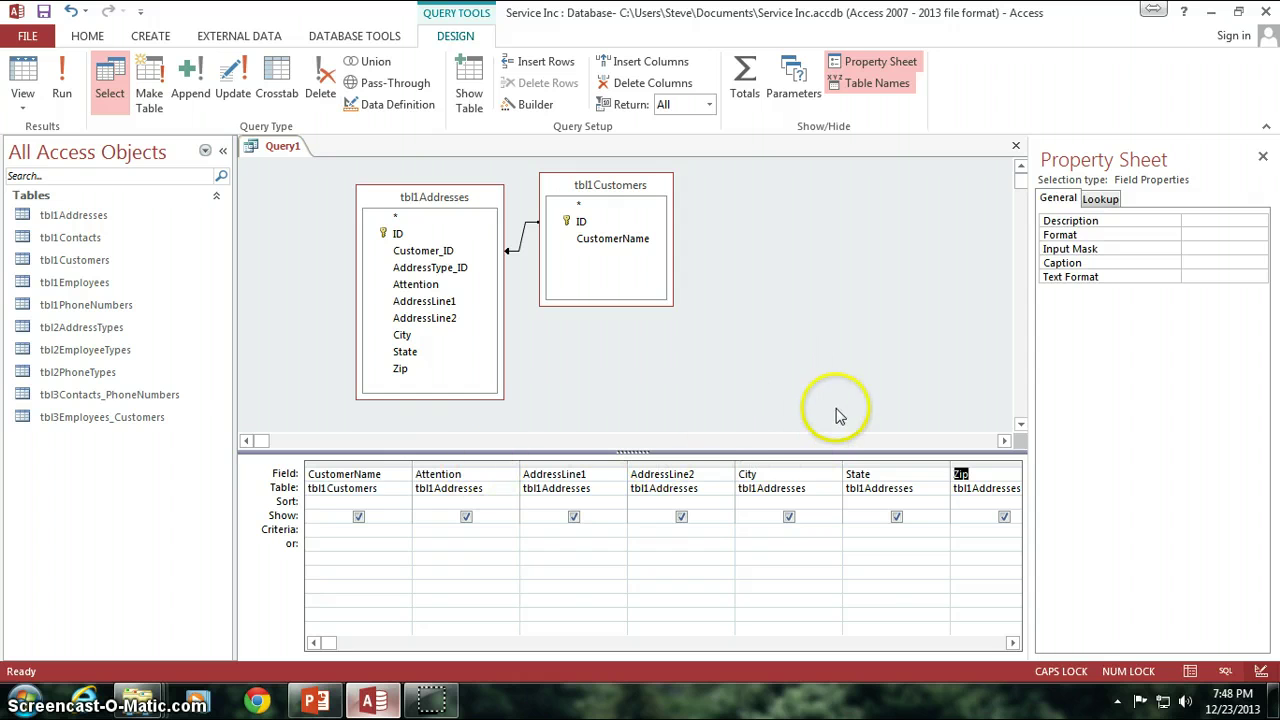
- Show the query's results in Datasheet view and go through the Metro Properties record from CustomerName to Zip
left_click(672, 325)
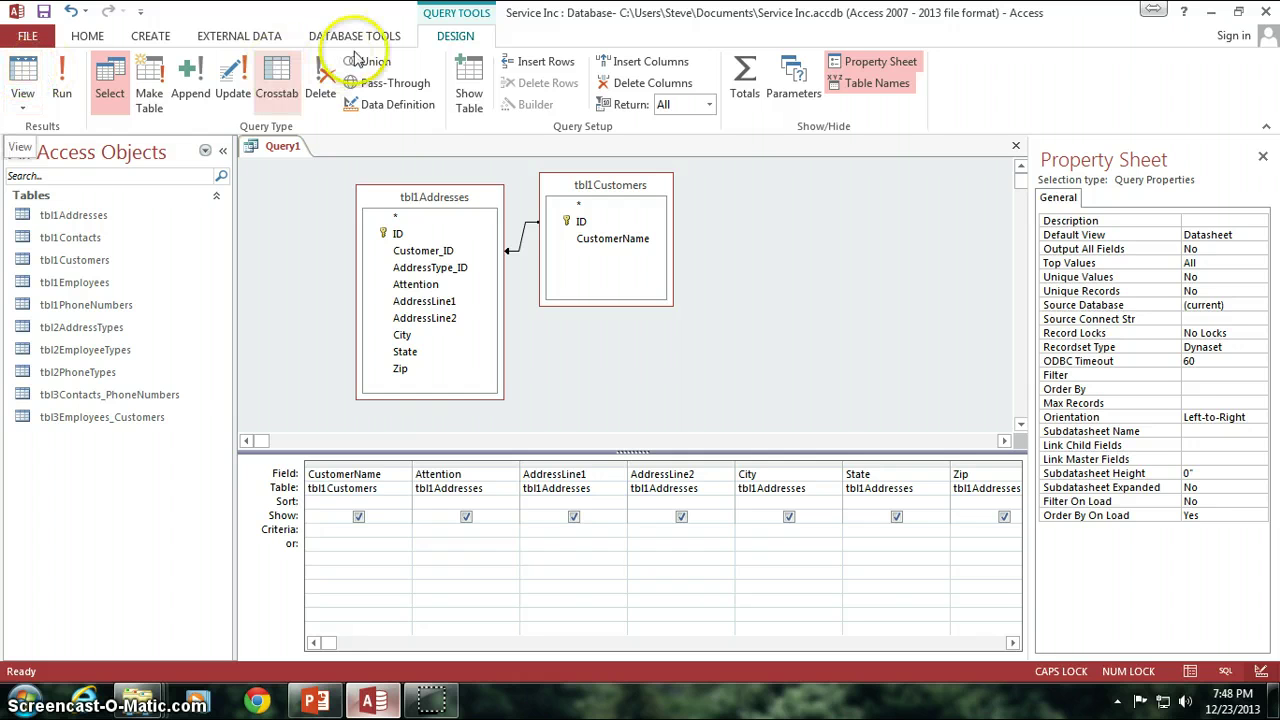
left_click(20, 75)
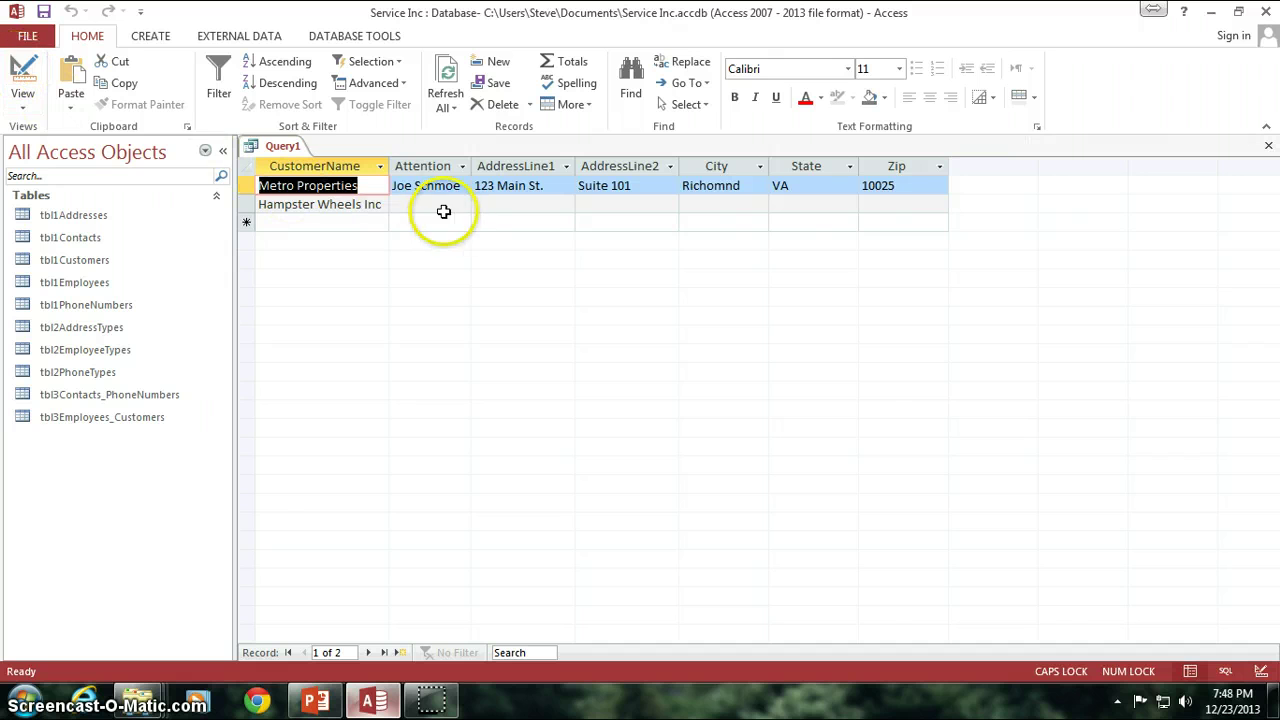
left_click(265, 187)
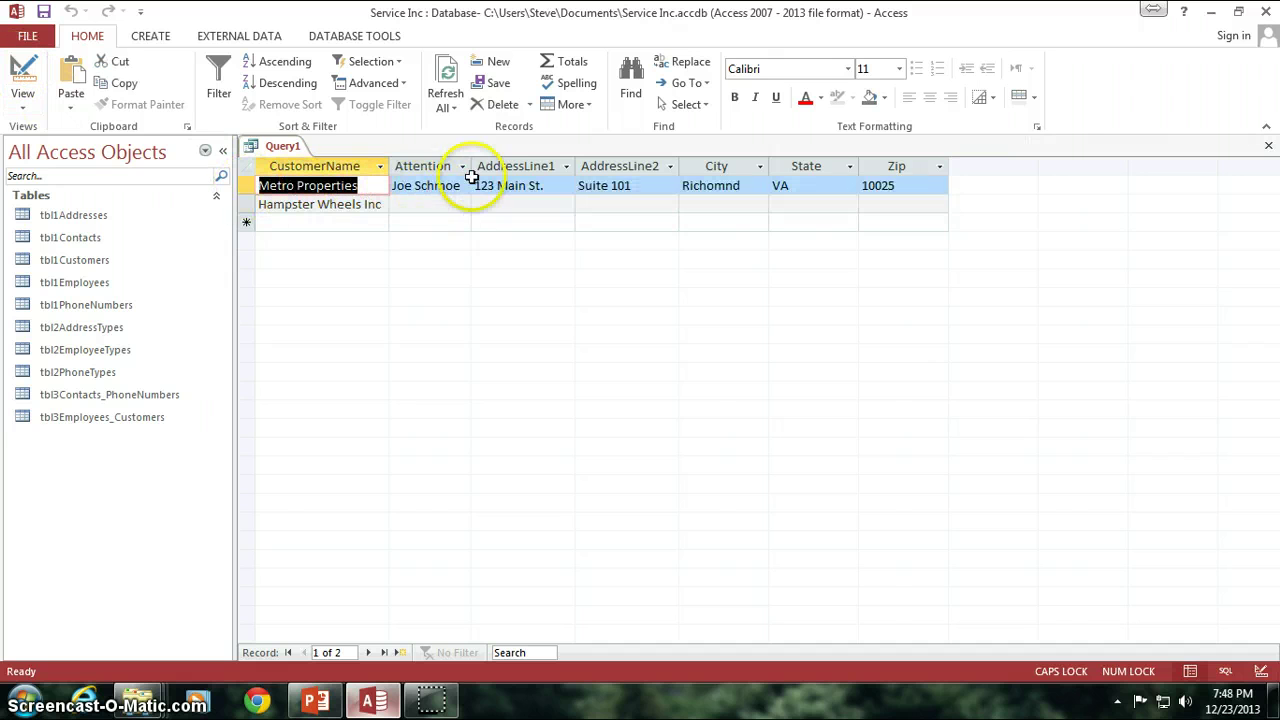
left_click(740, 186)
left_click(772, 186)
left_click(897, 186)
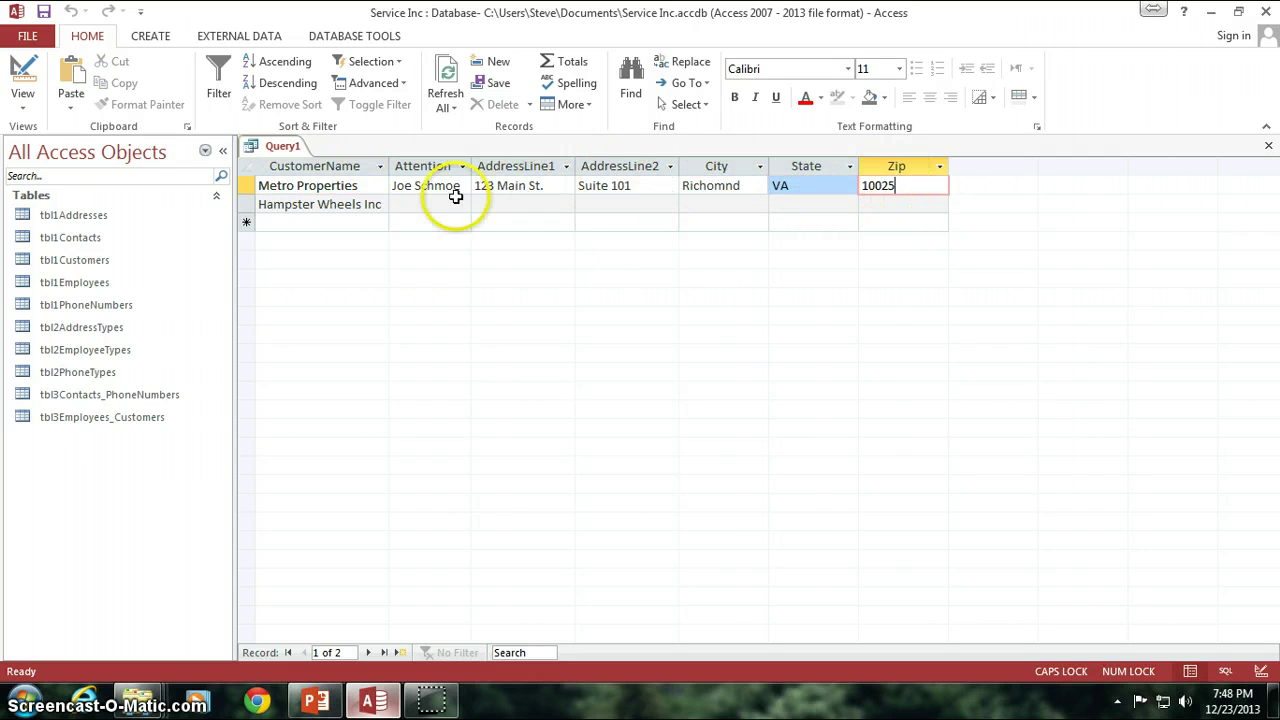
- Examine the Attention through Zip fields of the Hampster Wheels Inc record and compare them with the Metro Properties record
left_click(351, 204)
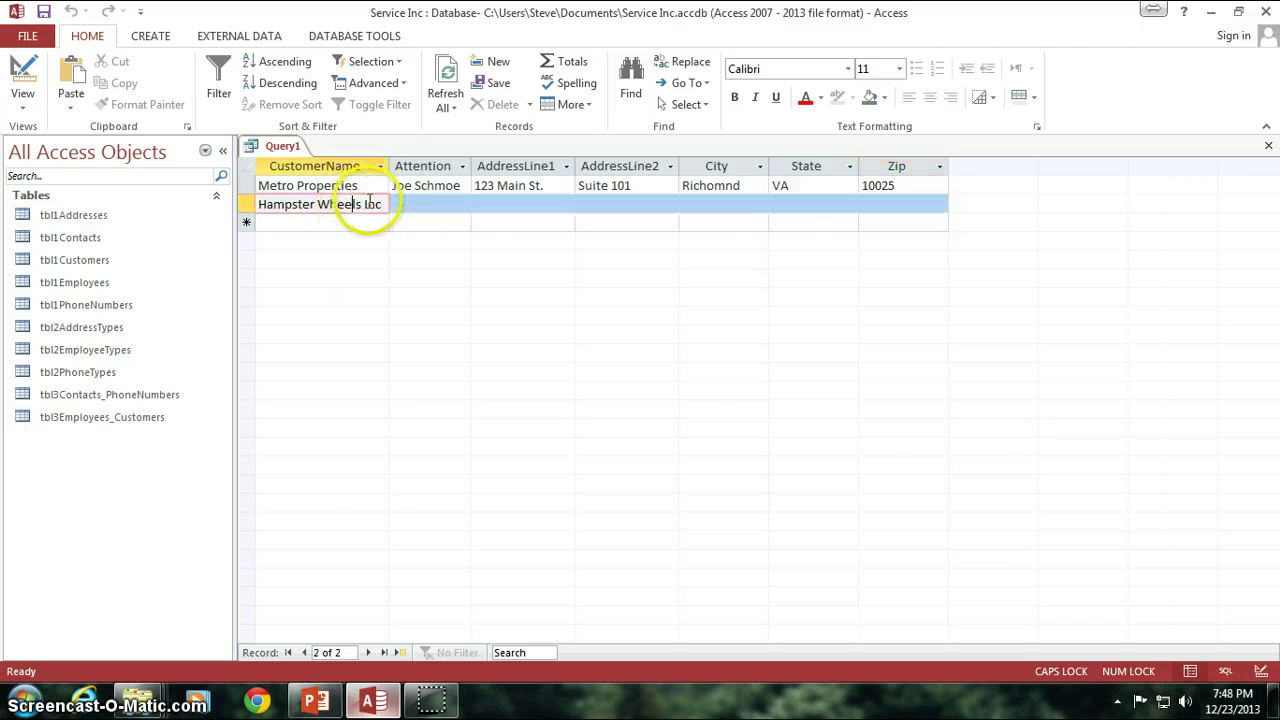
left_click(432, 204)
left_click(505, 206)
left_click(650, 206)
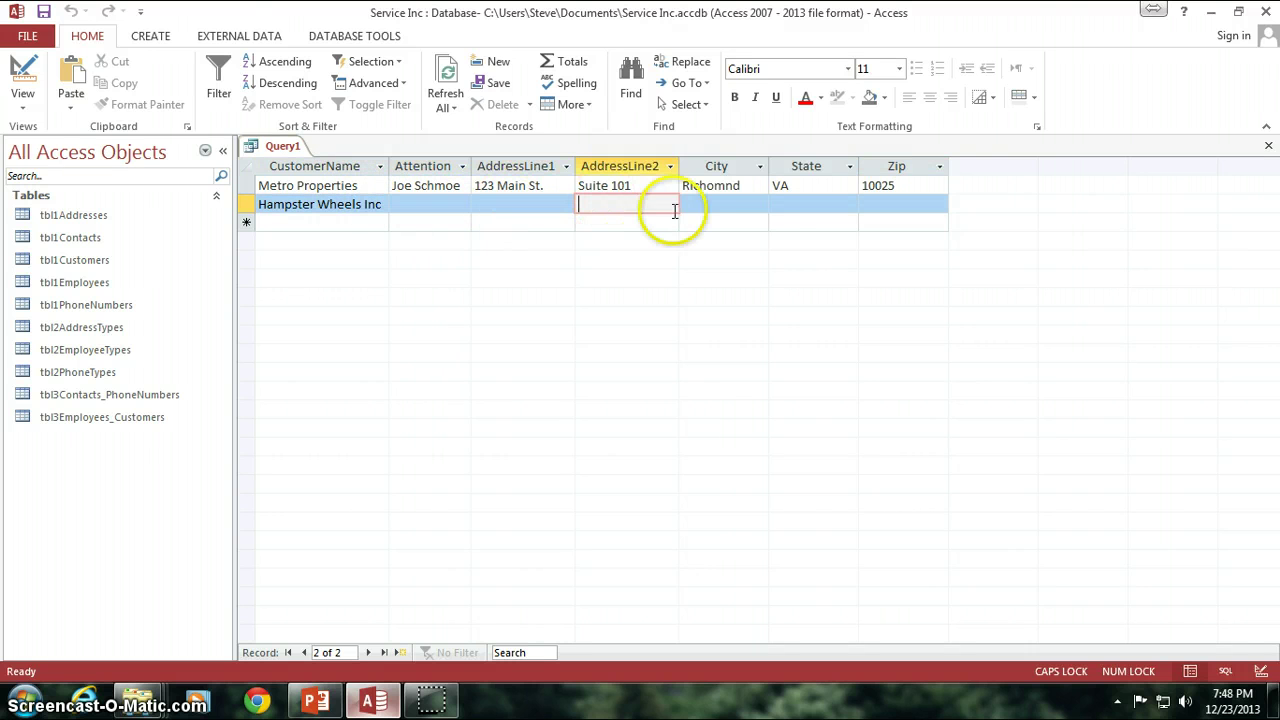
left_click(745, 212)
left_click(735, 206)
left_click(829, 206)
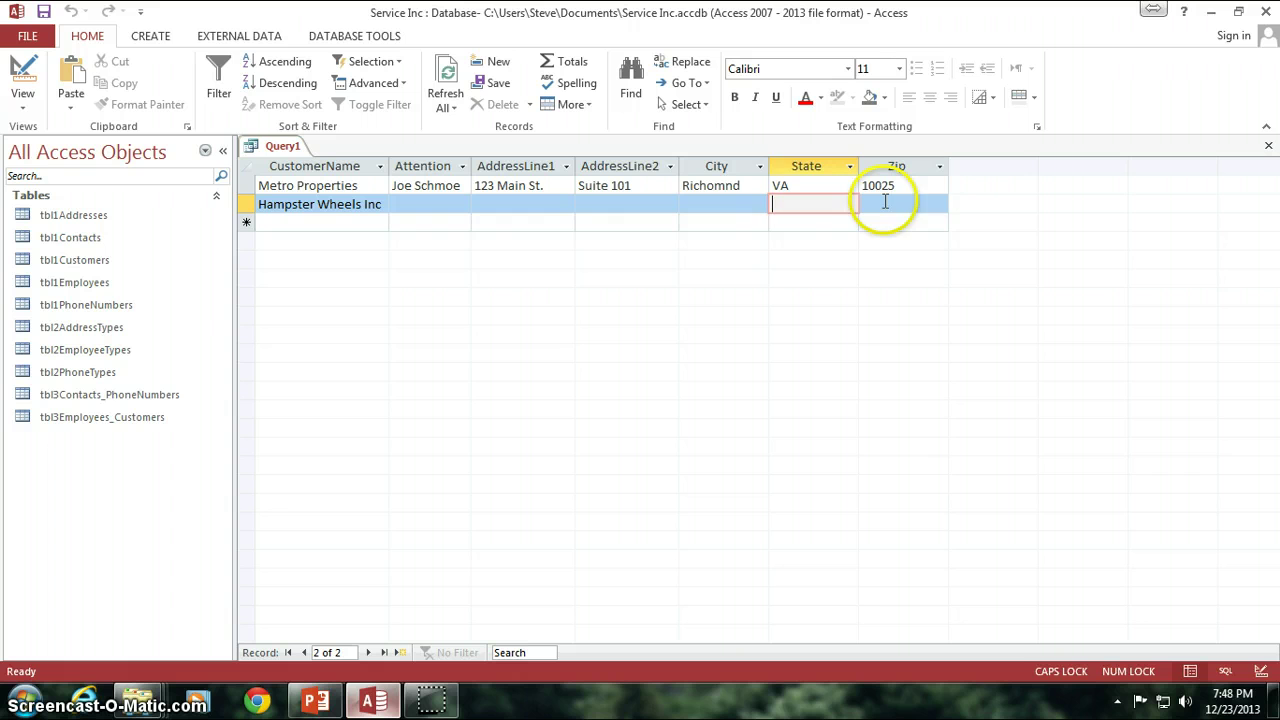
left_click(886, 206)
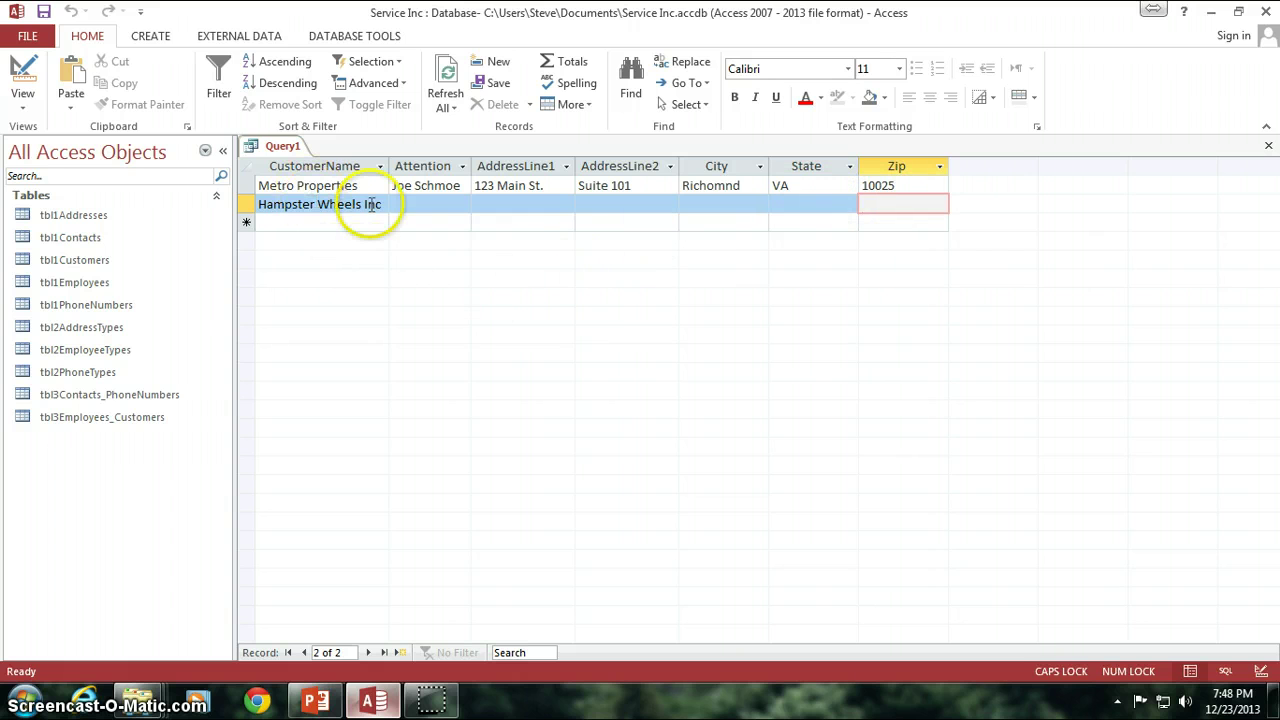
left_click(411, 205)
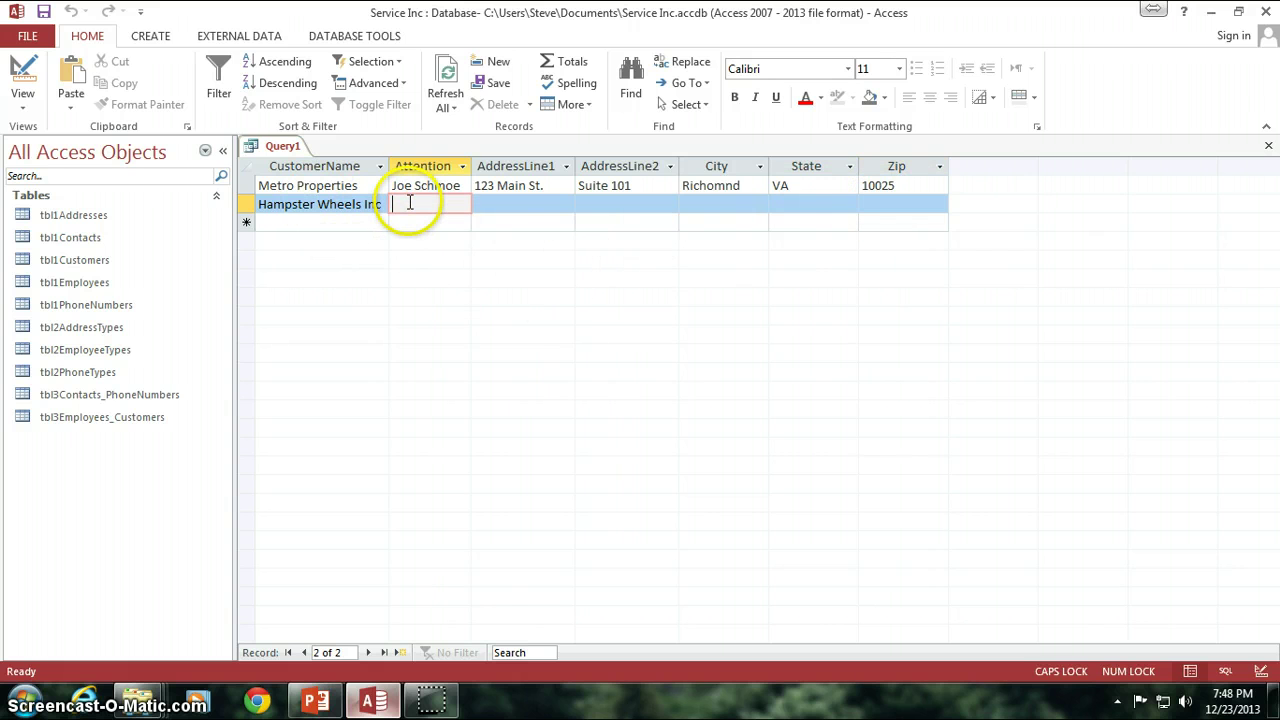
left_click(506, 206)
left_click(723, 203)
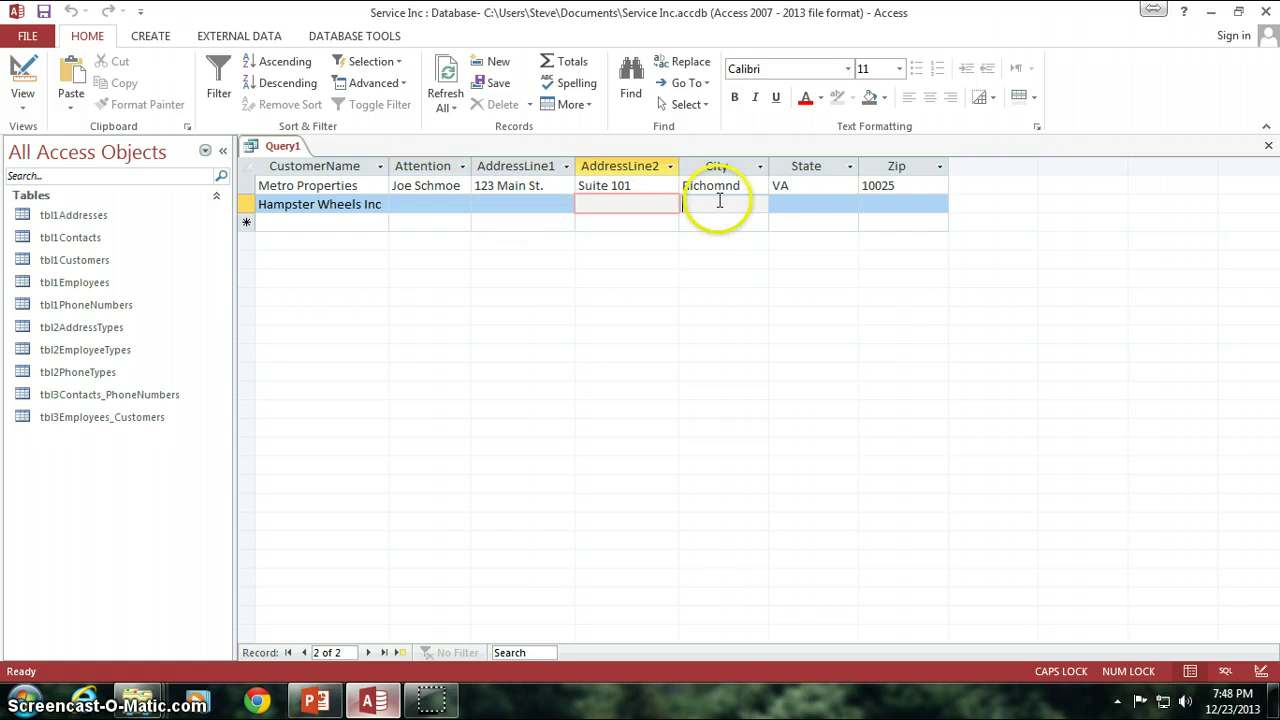
left_click(829, 203)
left_click(894, 203)
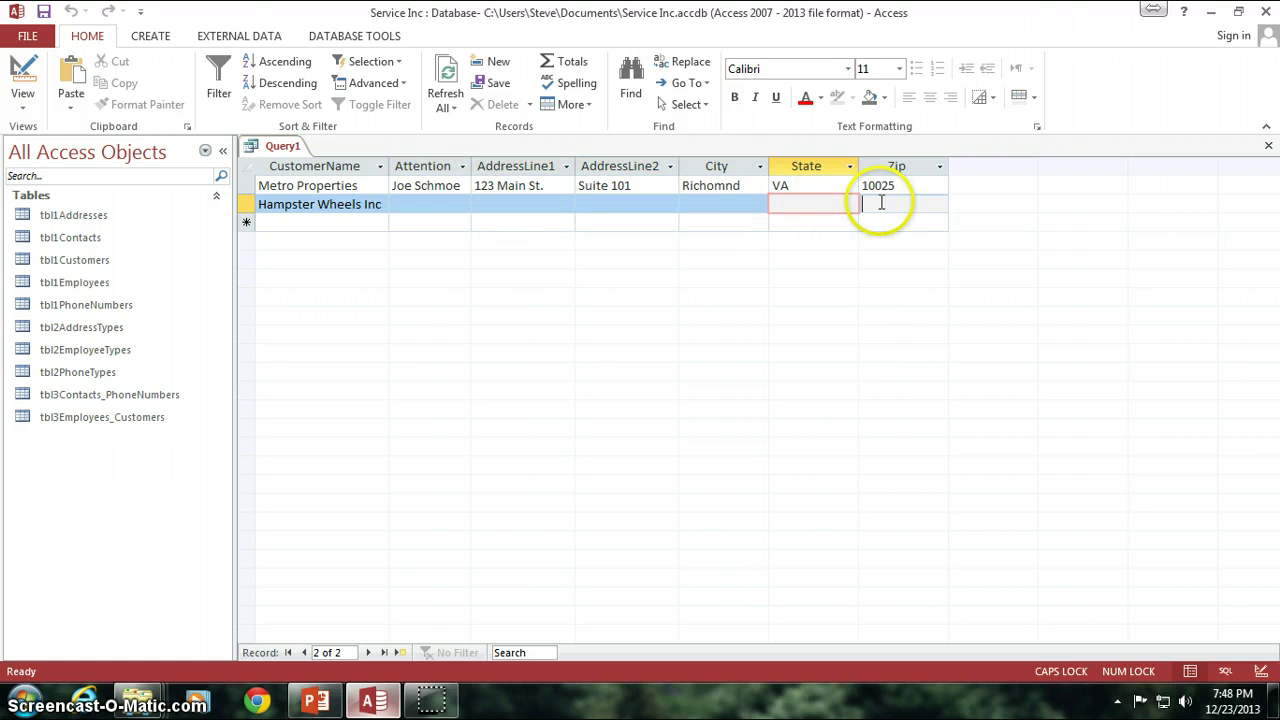
left_click(404, 206)
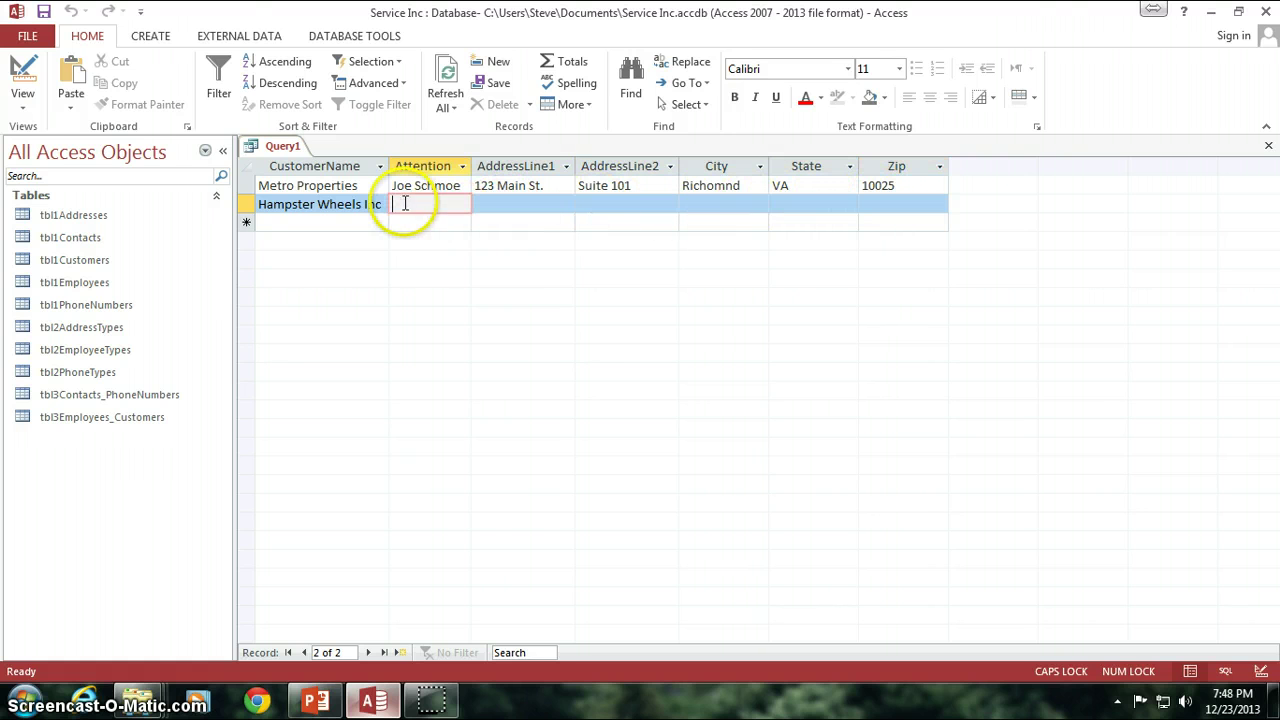
left_click(345, 187)
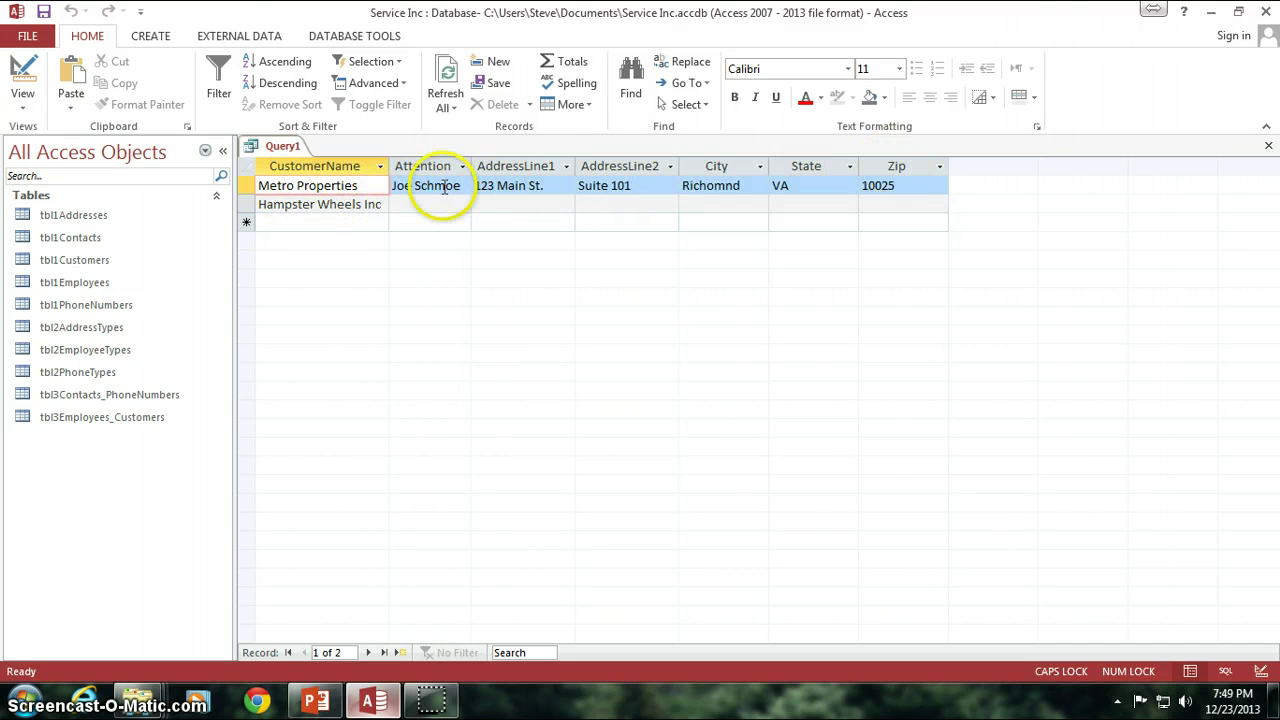
left_click(374, 205)
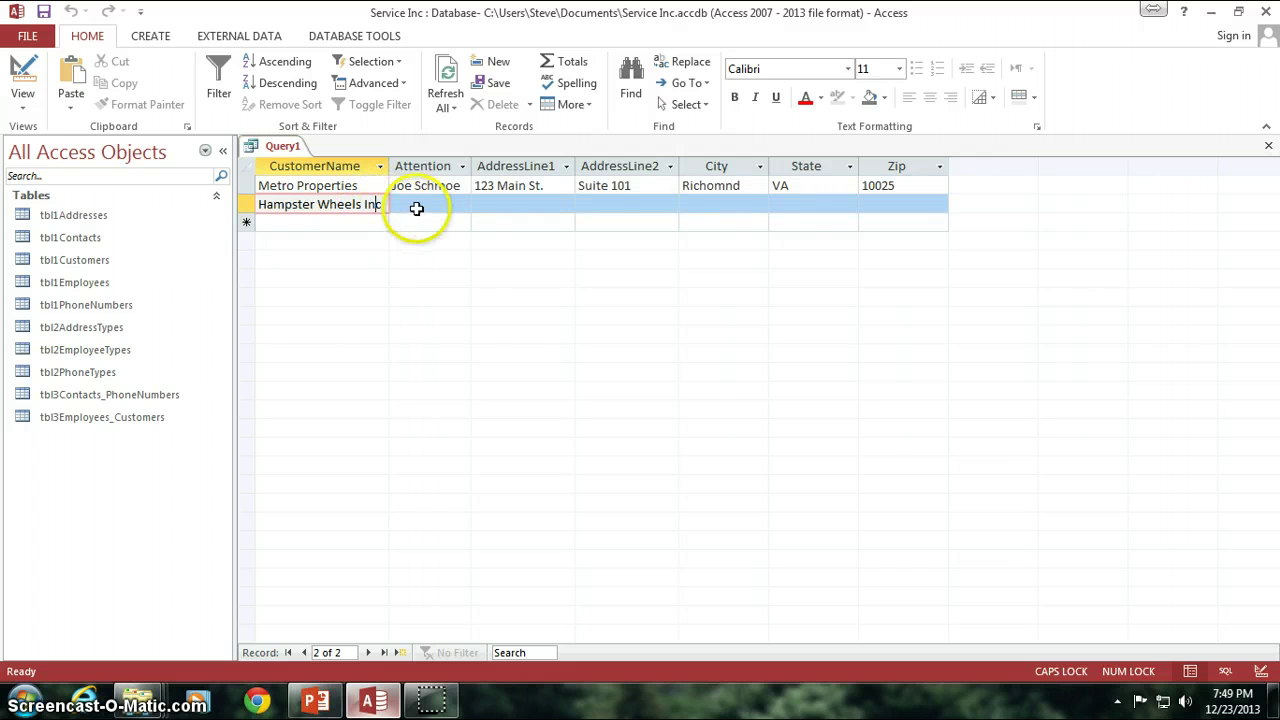
- Return to Design view and open the properties of the join between tbl1Customers and tbl1Addresses to review its linked tables and columns
right_click(280, 158)
left_click(300, 235)
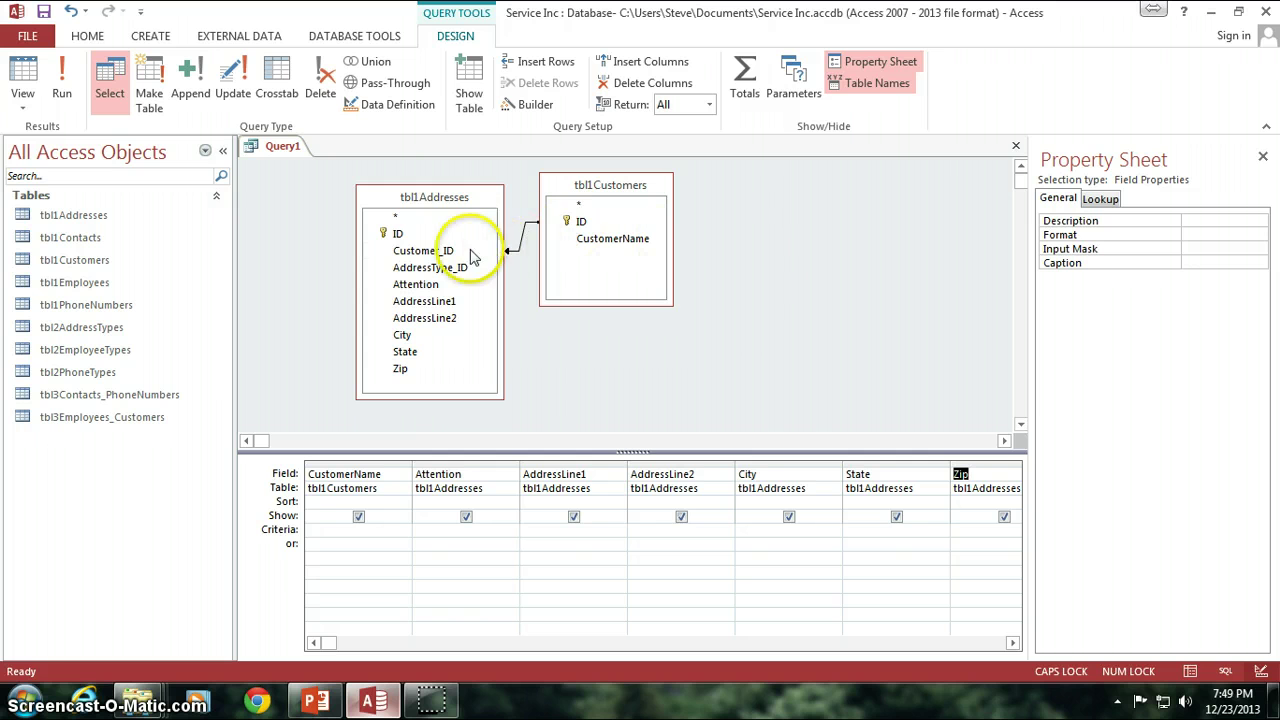
left_click(515, 257)
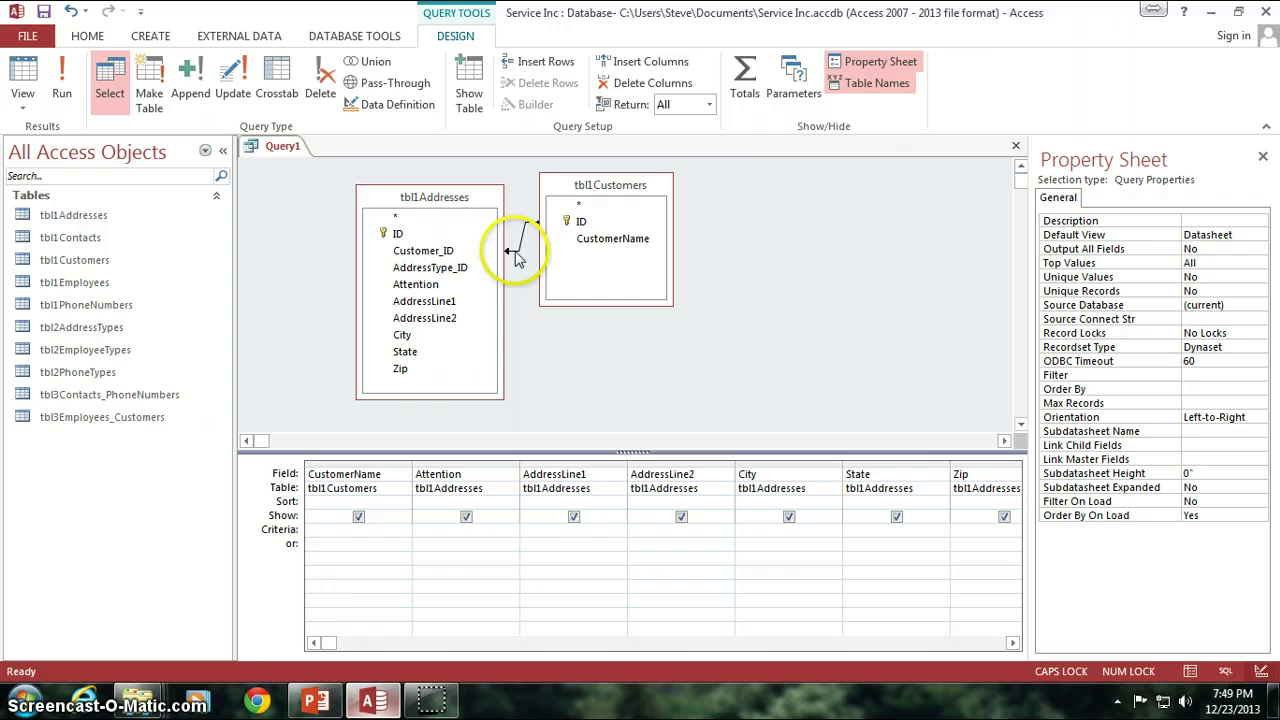
double_click(519, 258)
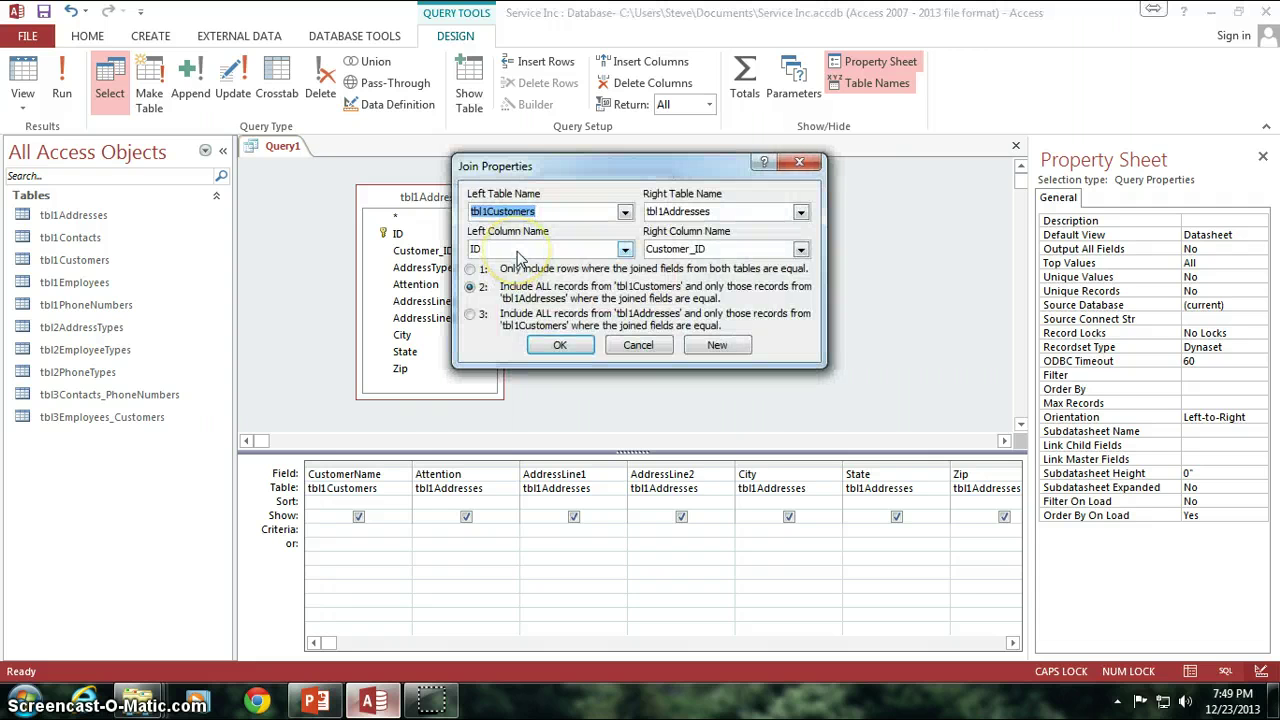
left_click_drag(647, 178, 617, 177)
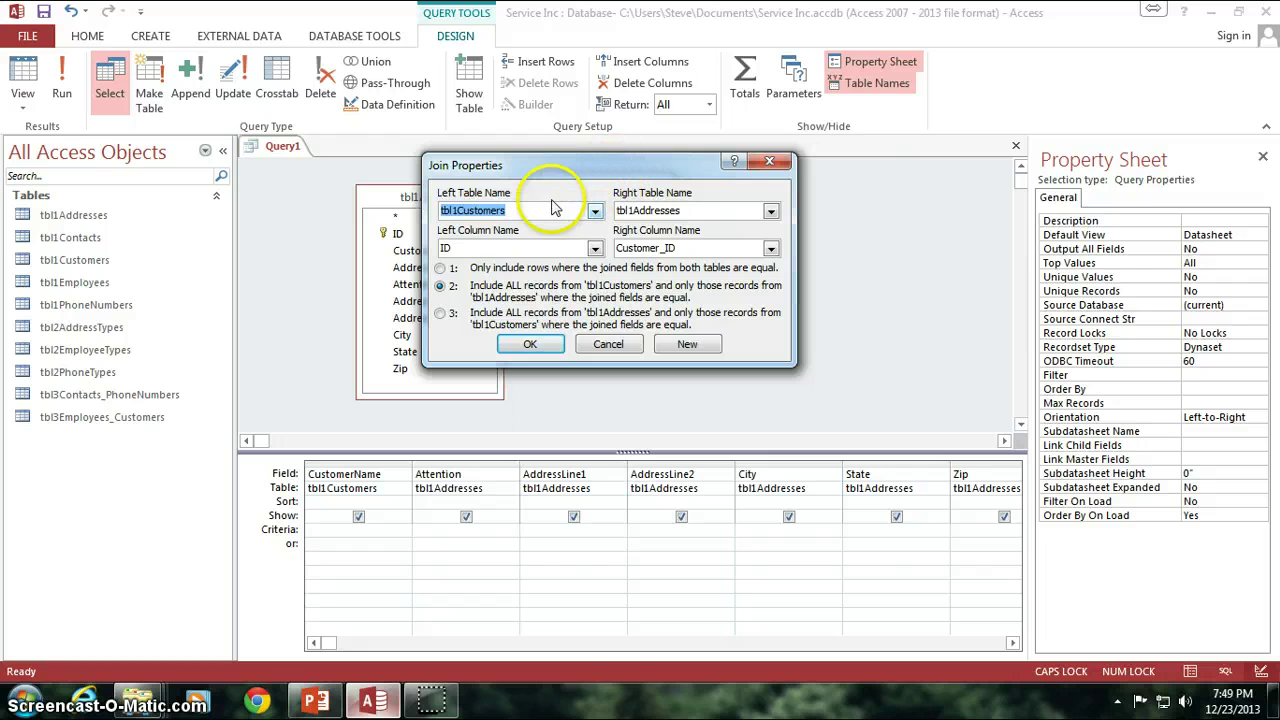
left_click_drag(540, 210, 437, 250)
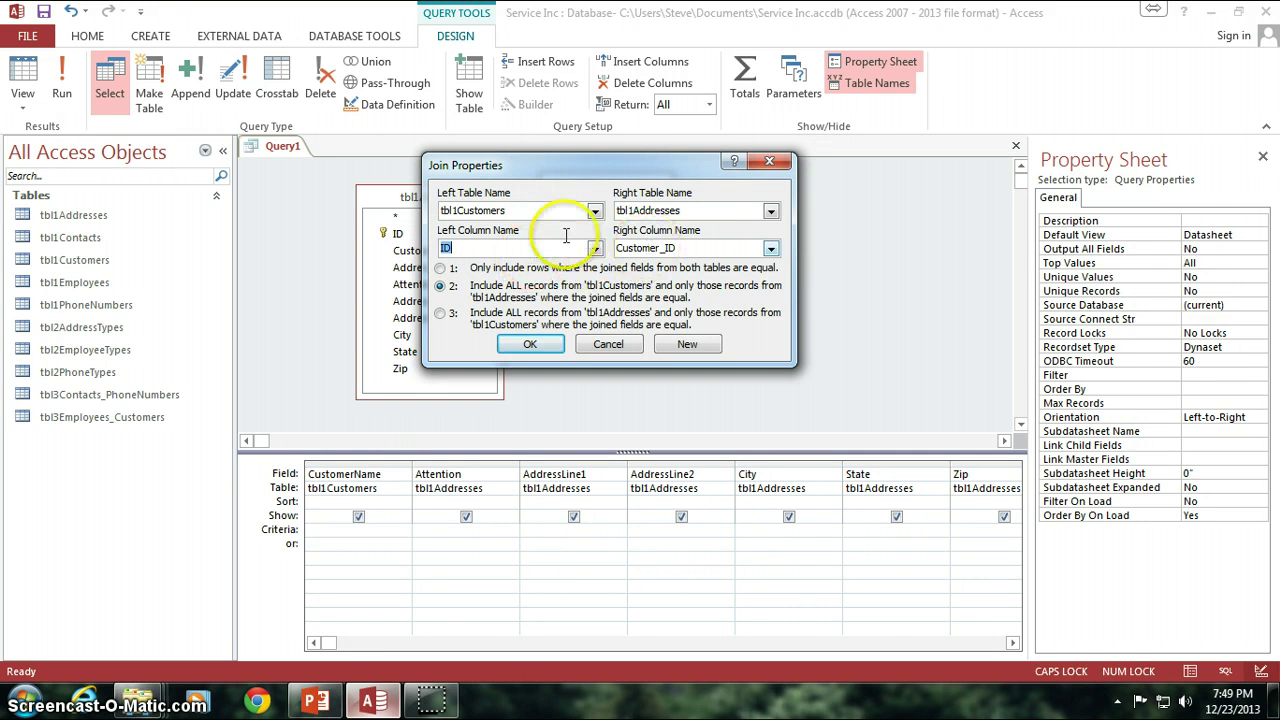
left_click_drag(441, 210, 526, 210)
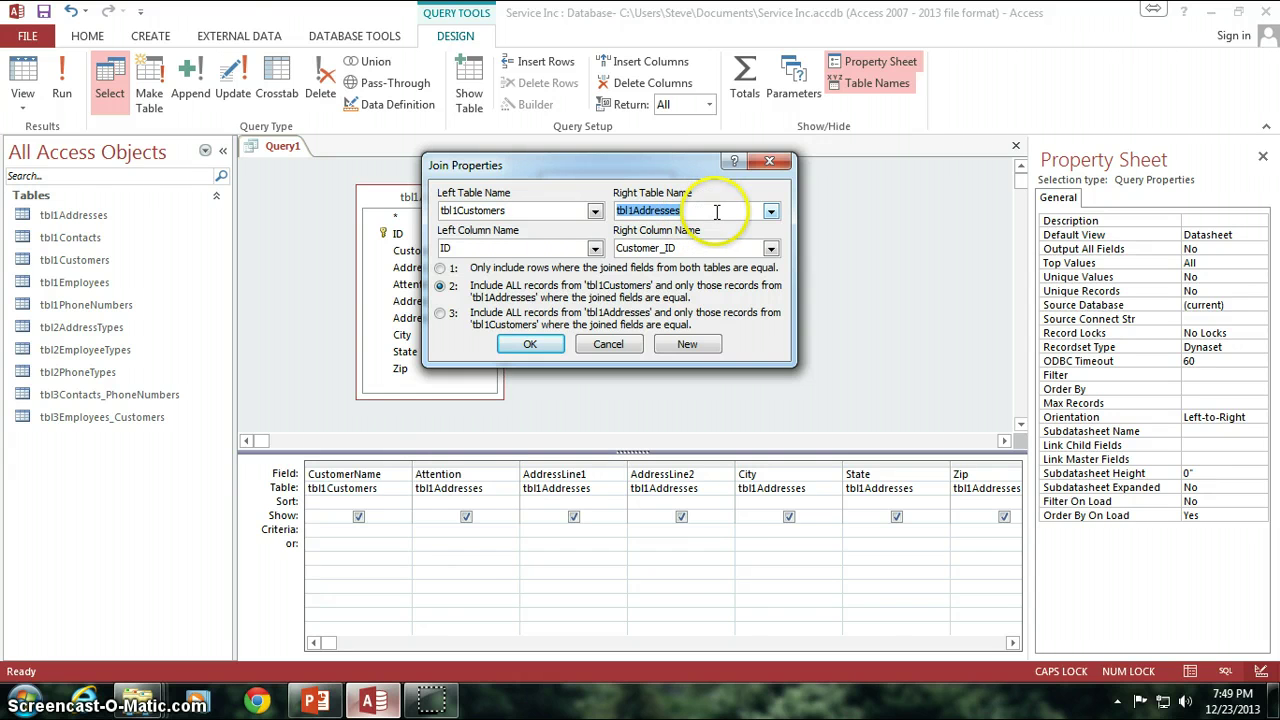
double_click(700, 250)
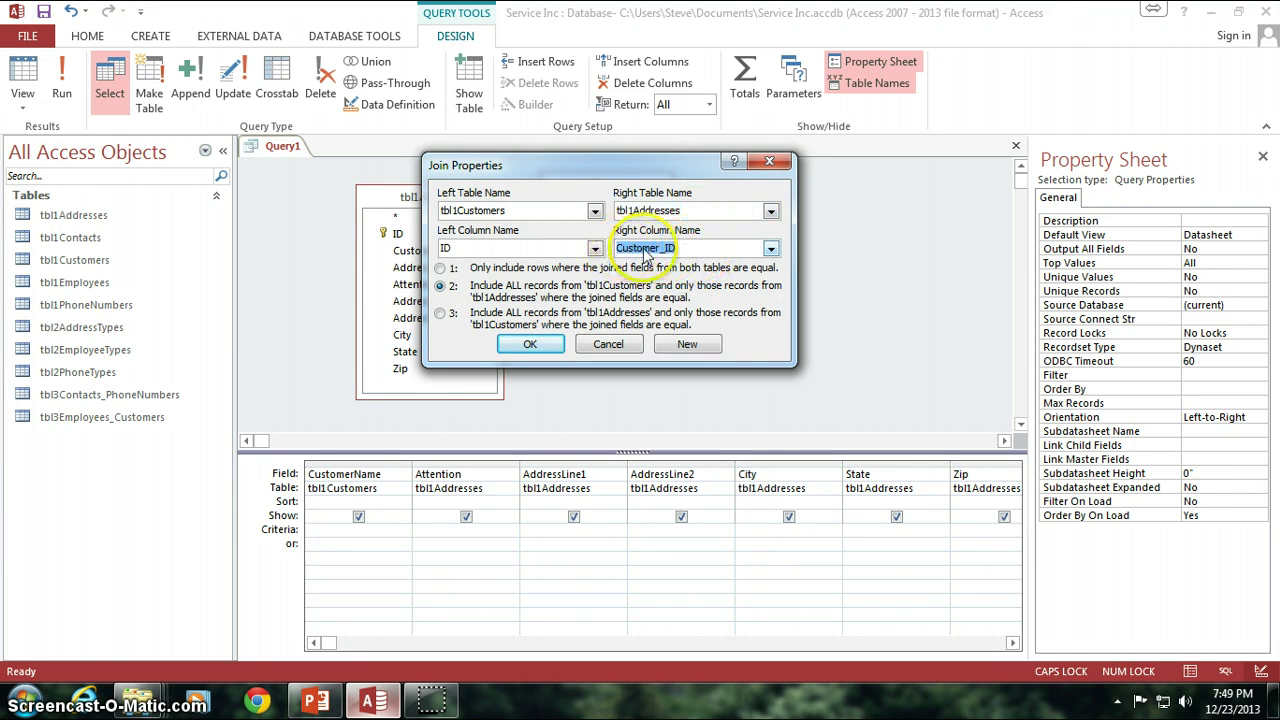
double_click(455, 252)
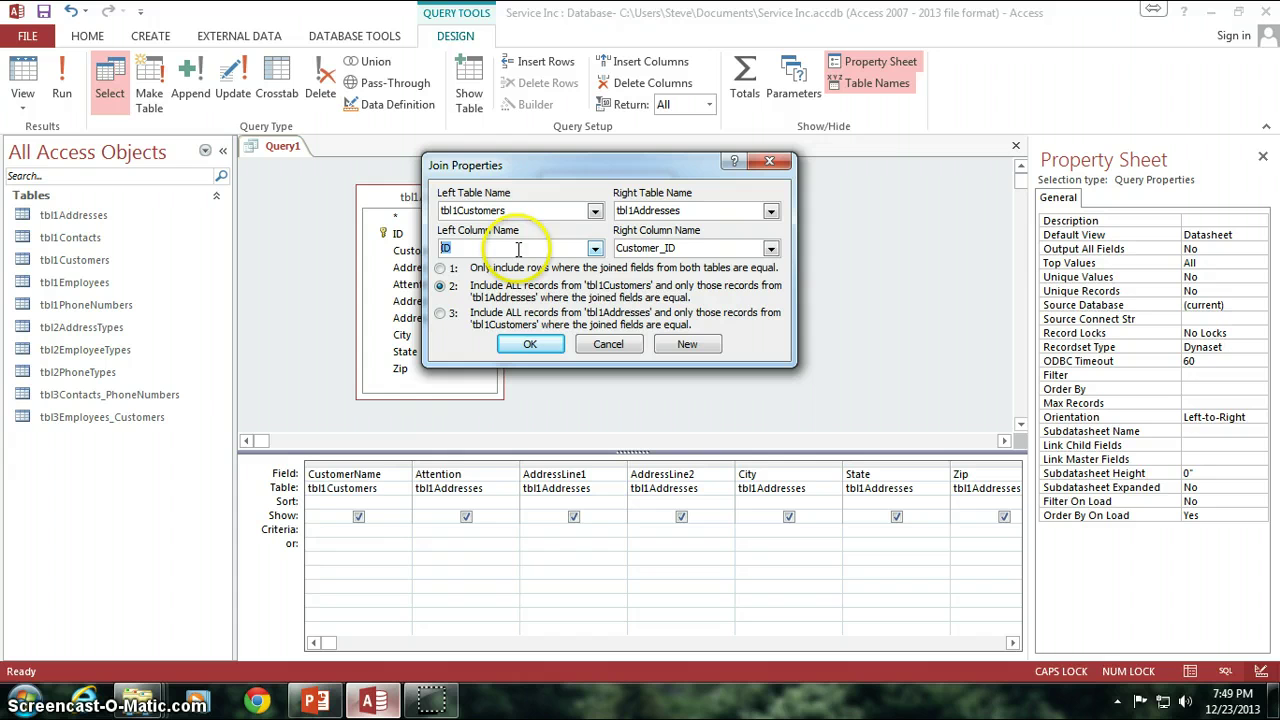
left_click_drag(704, 248, 627, 252)
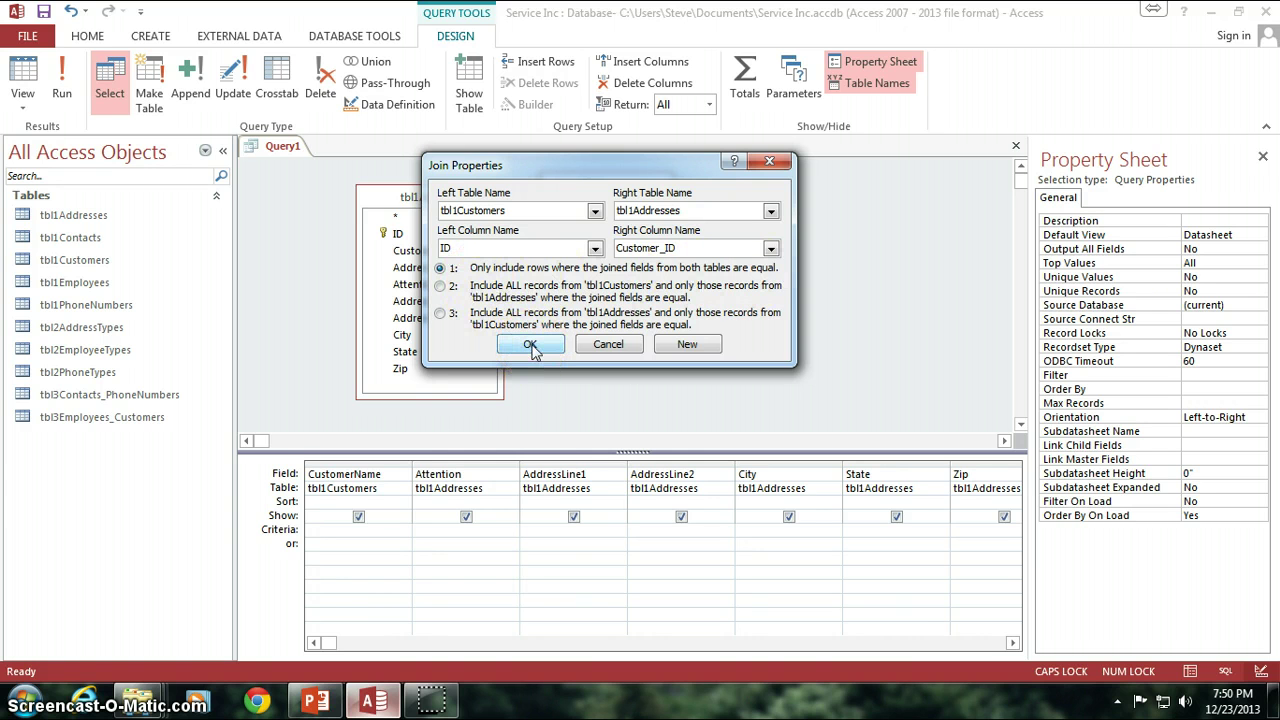
- Set the join to only include rows where the joined fields from both tables are equal, and check the result in Datasheet view
left_click(531, 344)
left_click(22, 80)
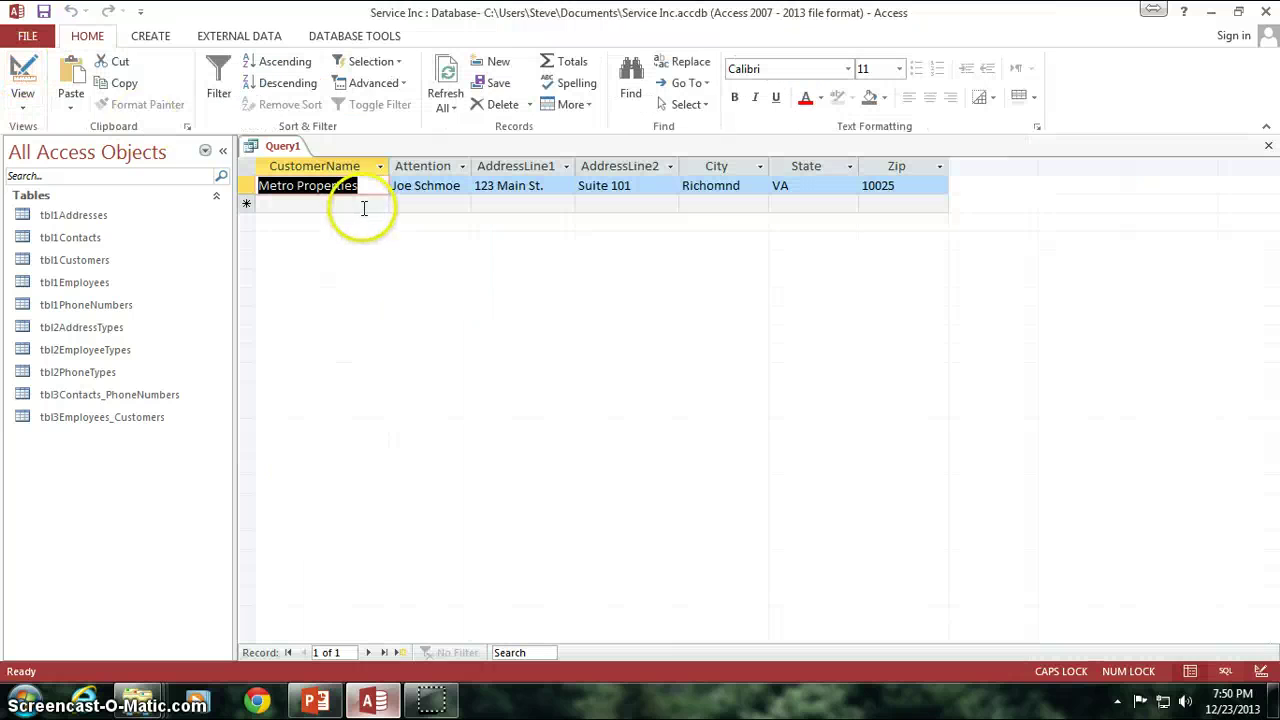
left_click(370, 186)
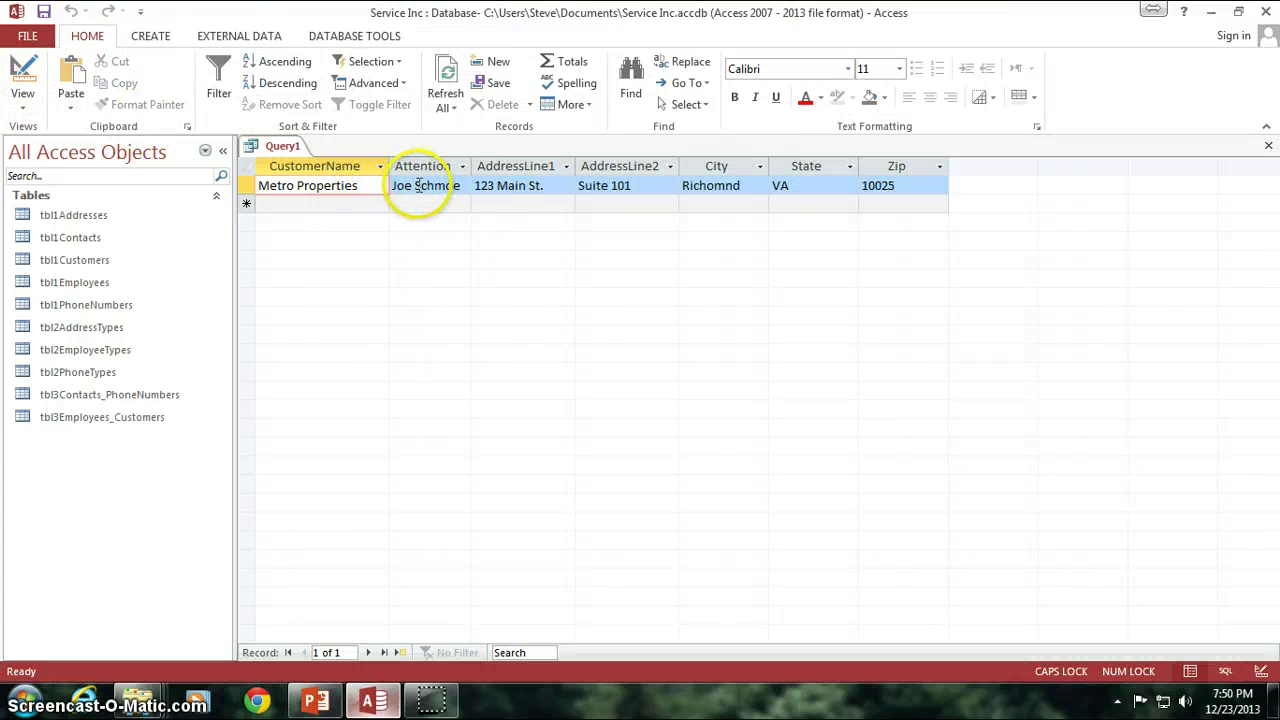
left_click(414, 186)
left_click(327, 186)
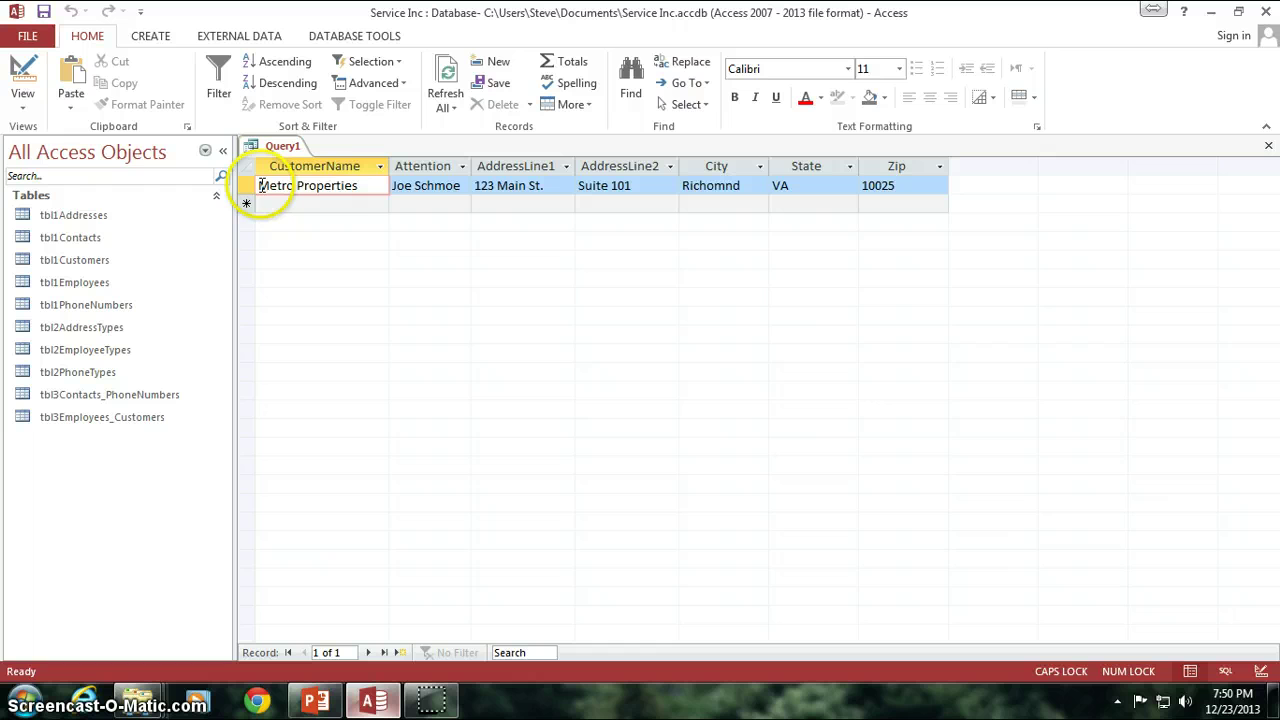
left_click(916, 185)
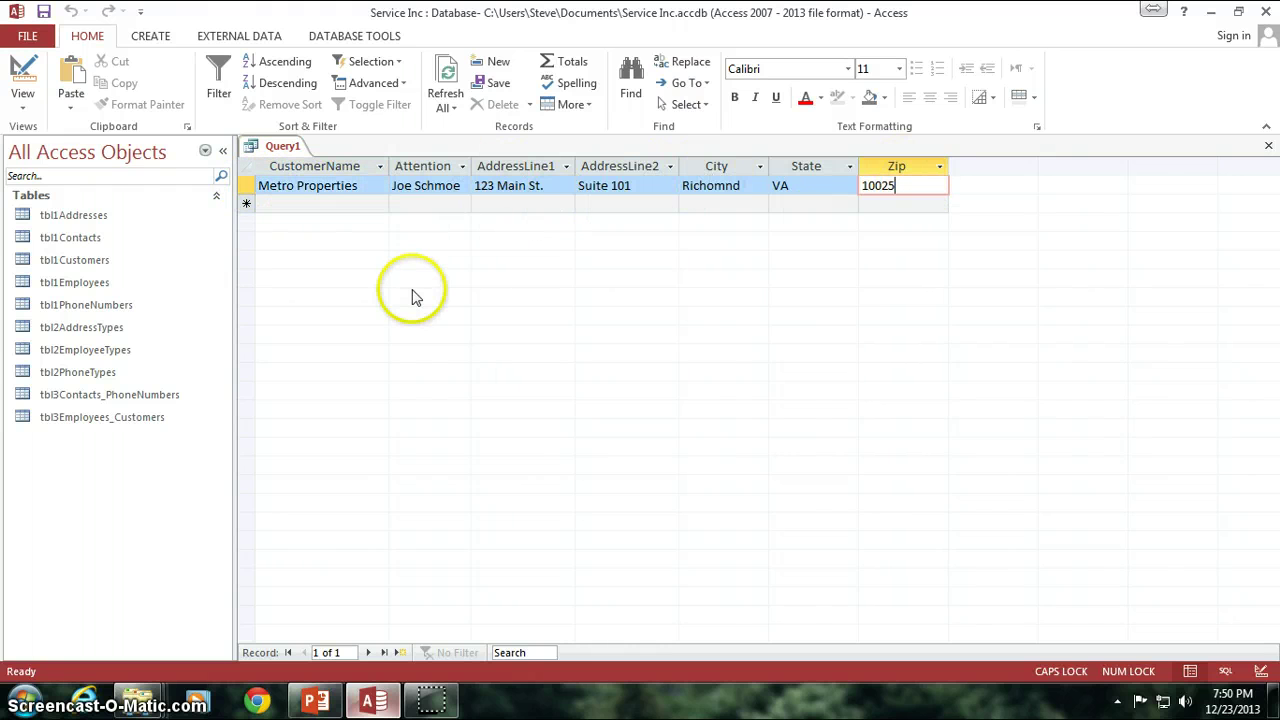
- Change the join to include all records from tbl1Customers and only matching tbl1Addresses records, and check the result in Datasheet view
left_click(22, 75)
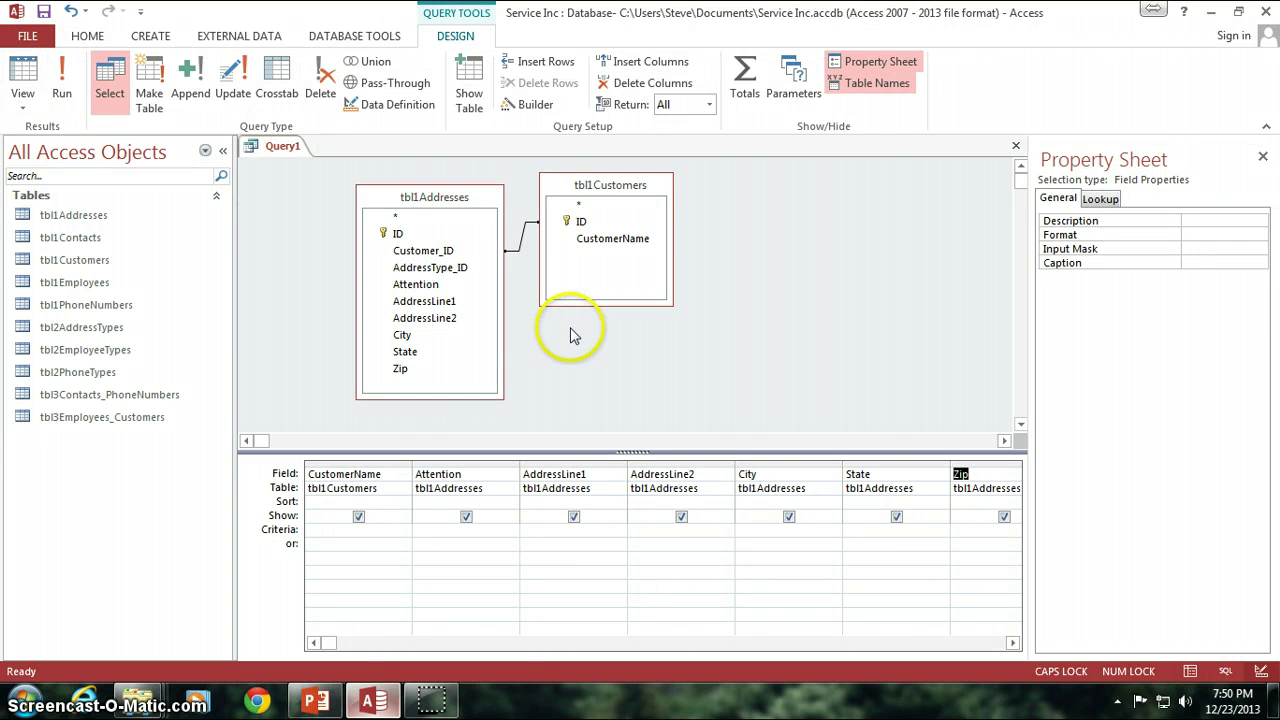
double_click(520, 255)
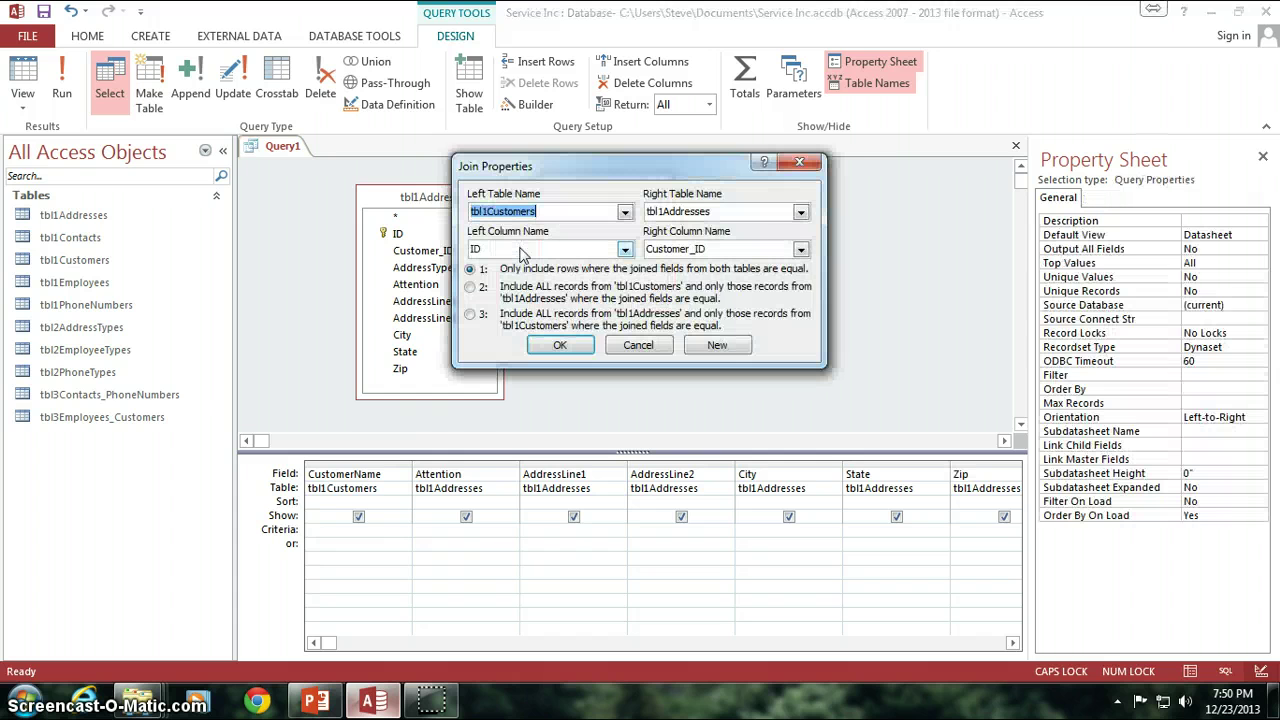
left_click(470, 287)
left_click(560, 345)
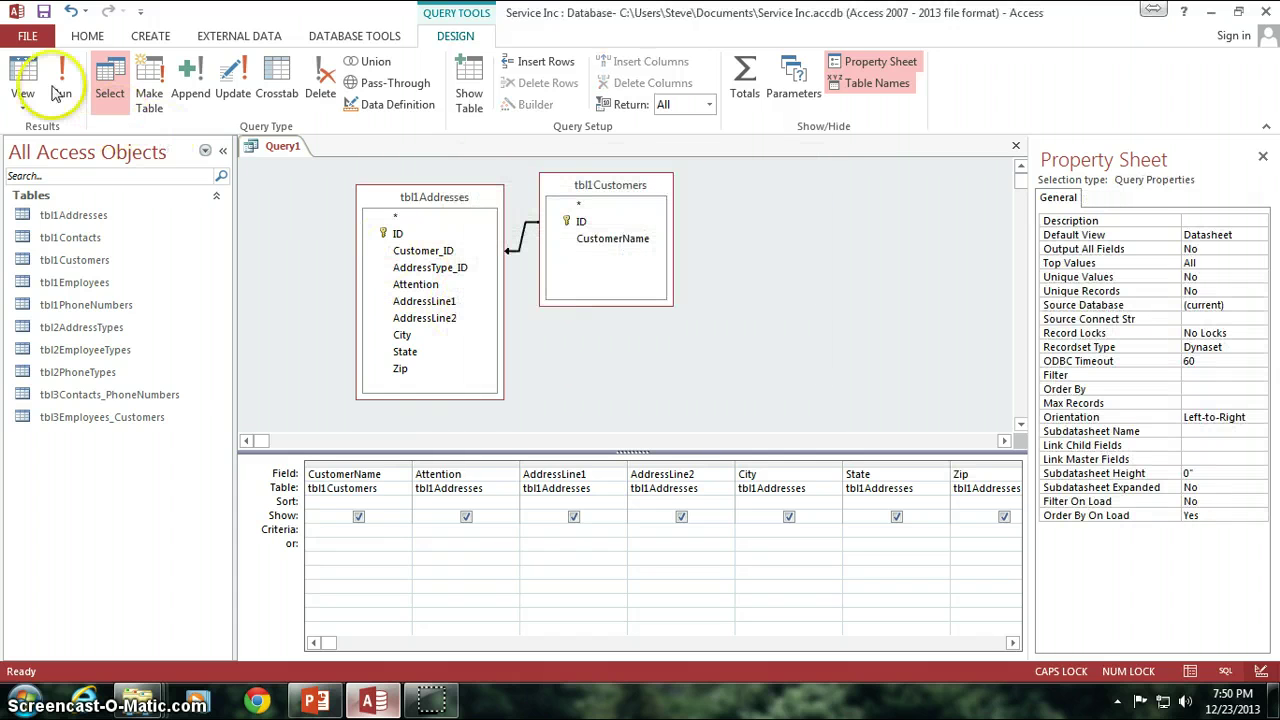
left_click(22, 82)
left_click(411, 202)
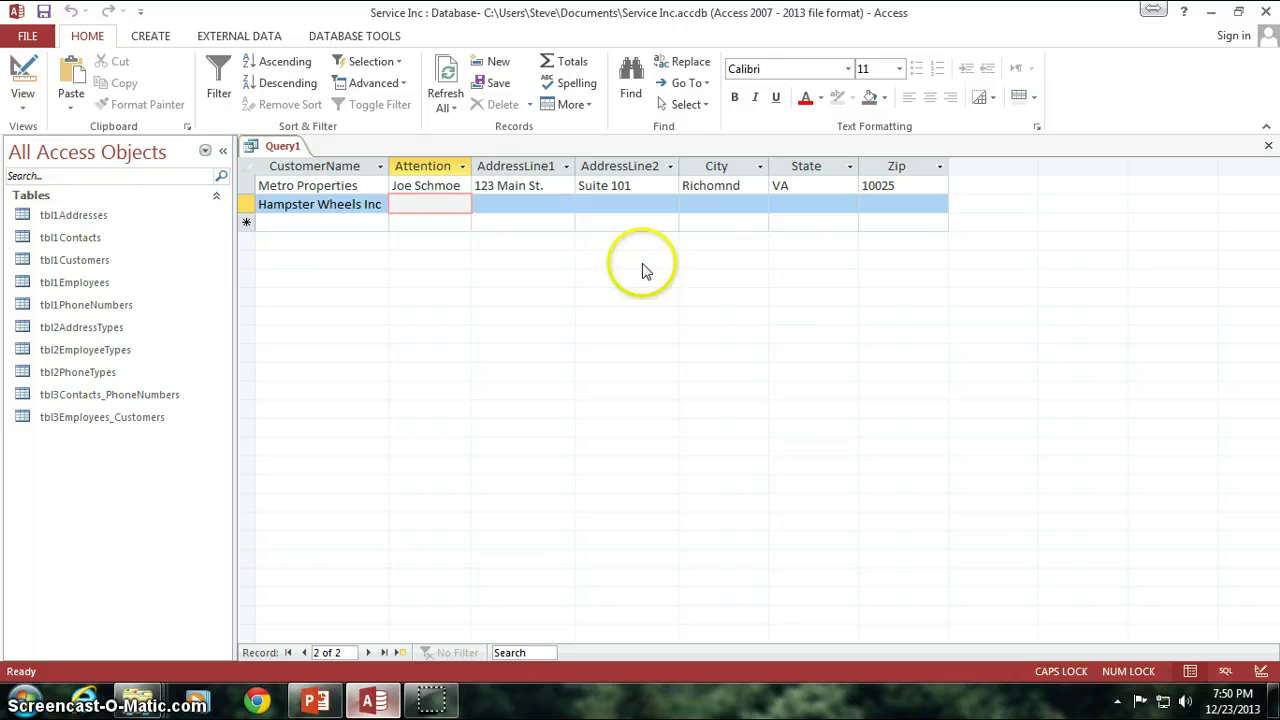
- Return to Design view and set the tbl1Customers–tbl1Addresses join to only include rows where the joined fields are equal
right_click(281, 152)
key("Escape")
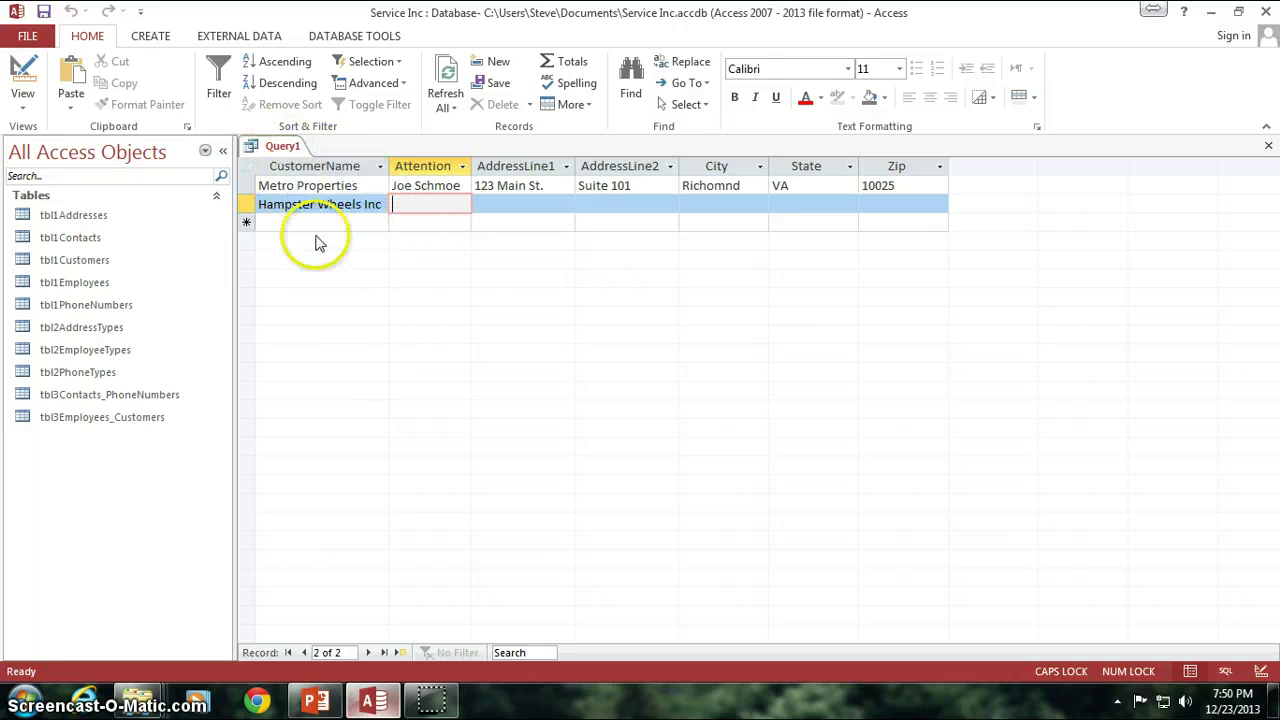
right_click(262, 150)
key("Escape")
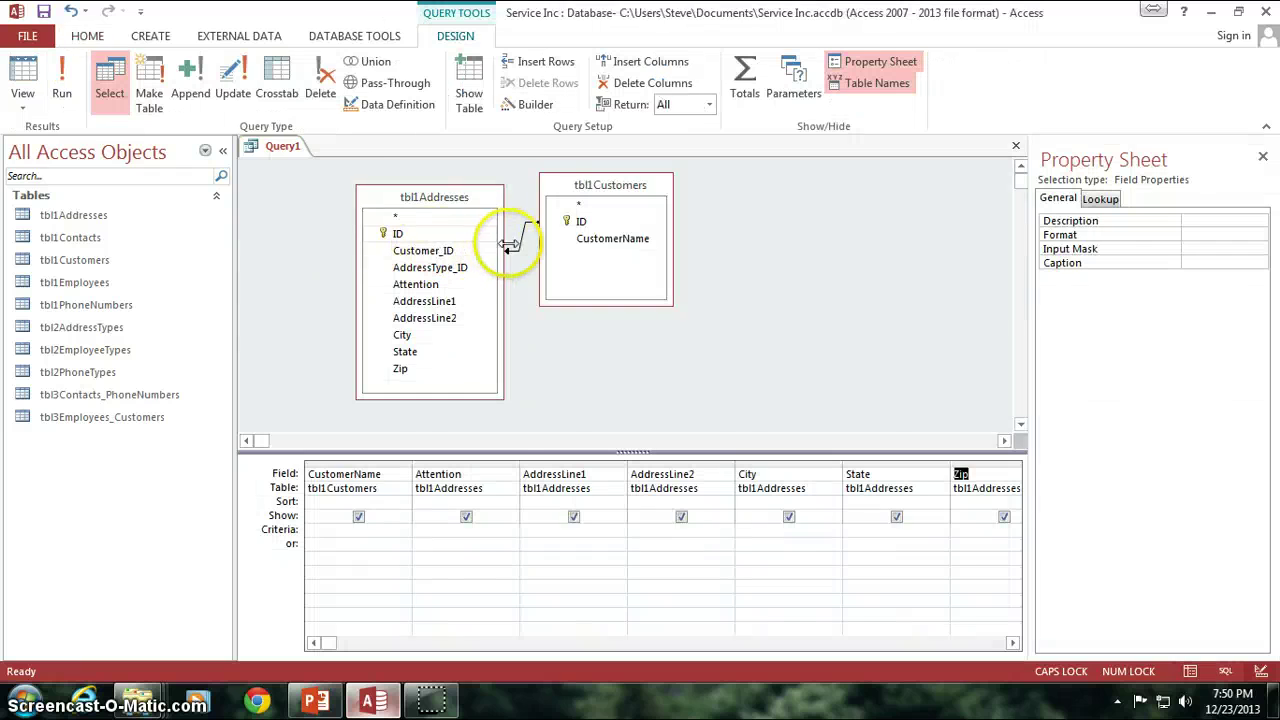
double_click(519, 249)
left_click(460, 233)
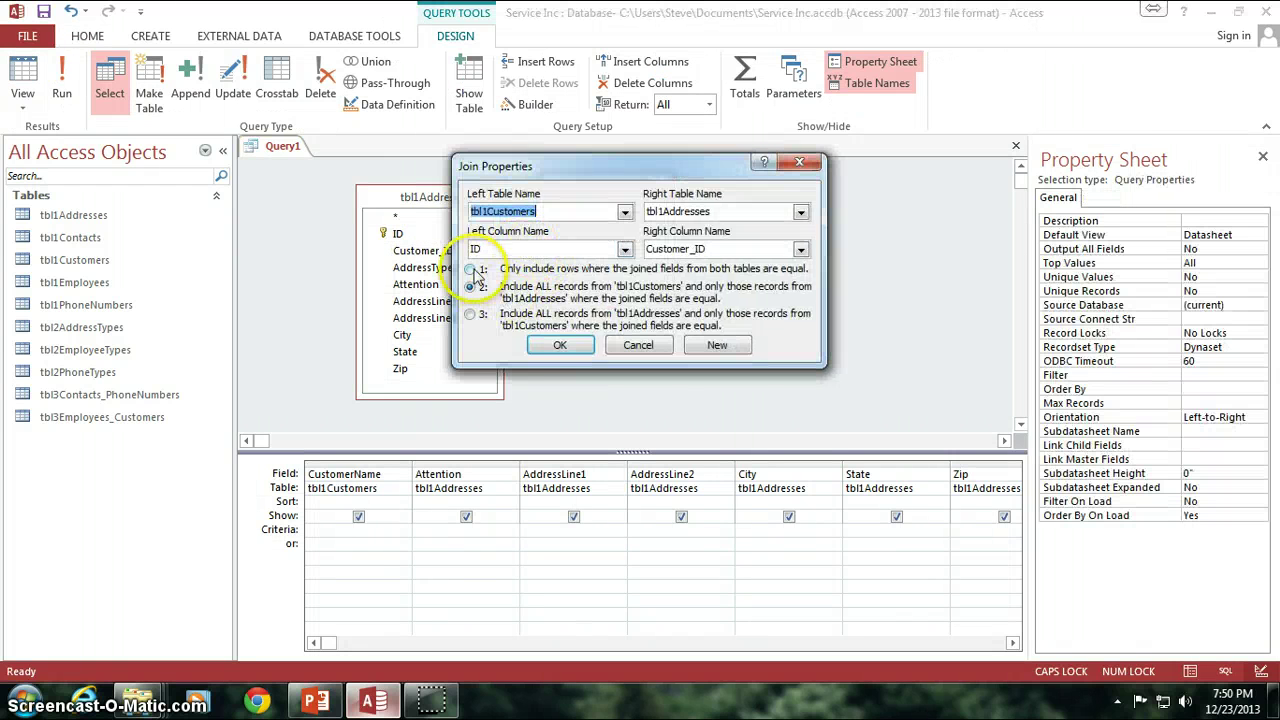
left_click(560, 347)
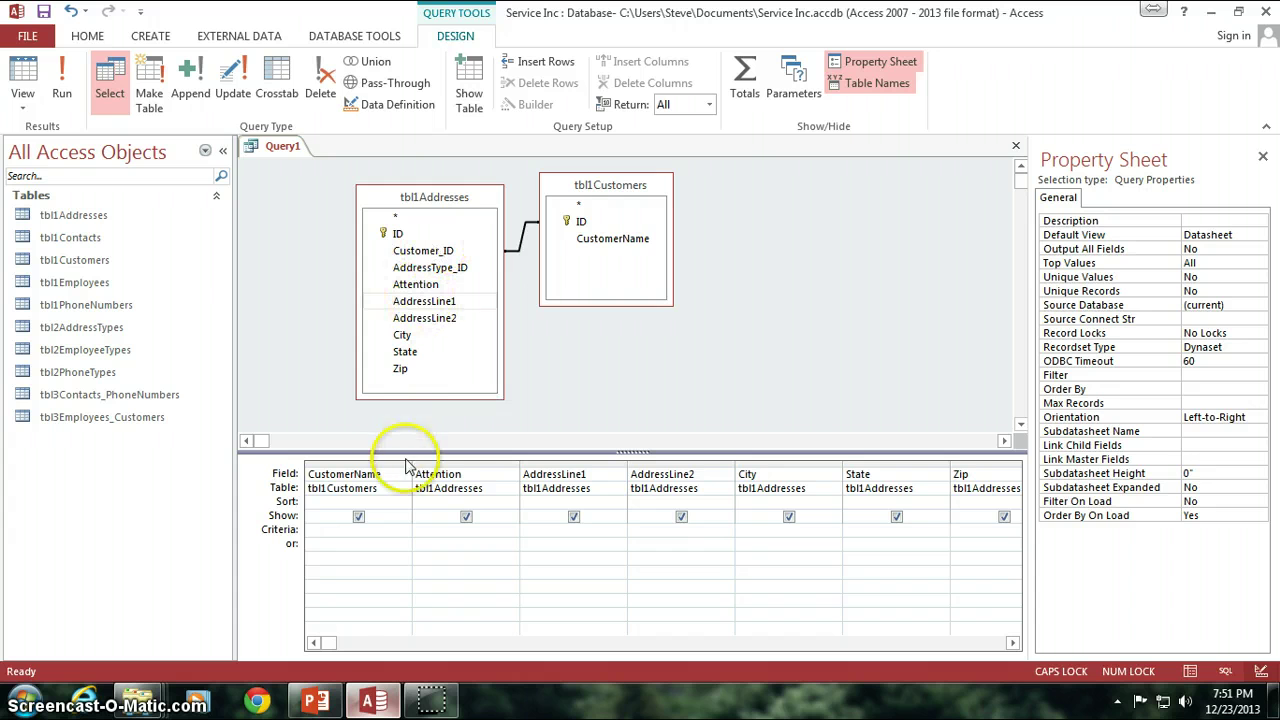
- Remove the Attention through Zip address columns from the query design grid, keeping only CustomerName
left_click(443, 466)
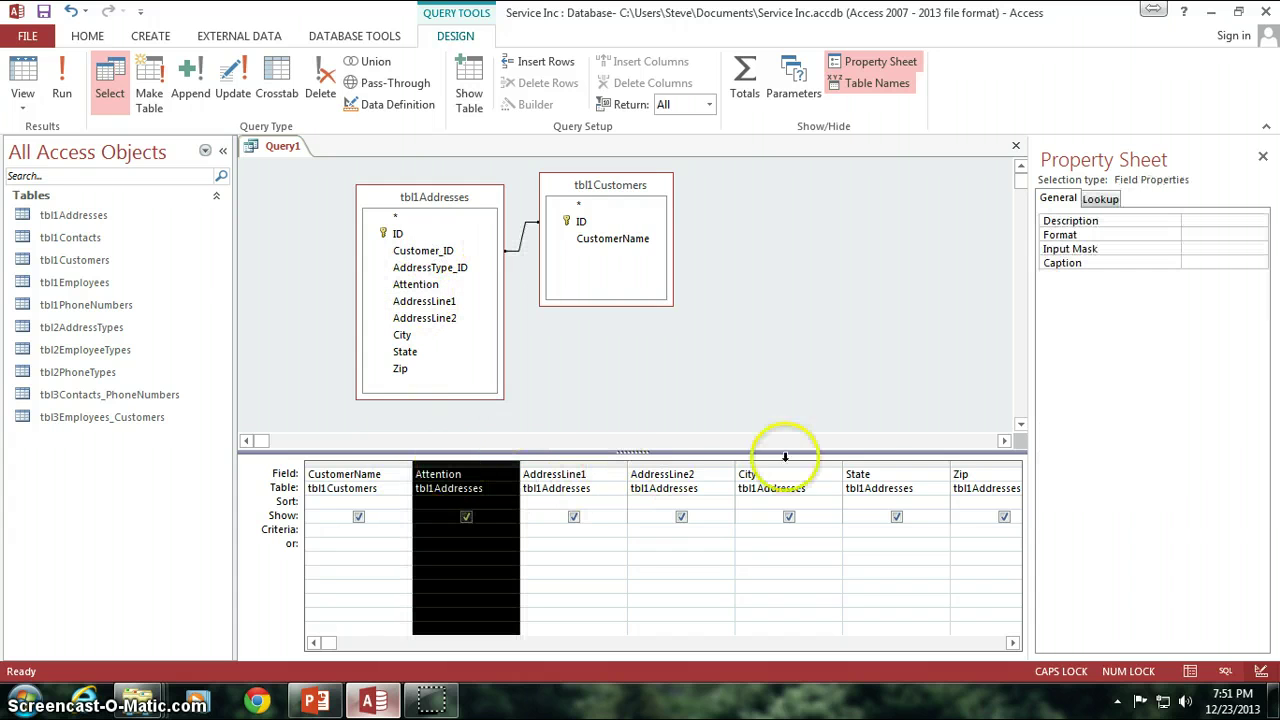
left_click(966, 464)
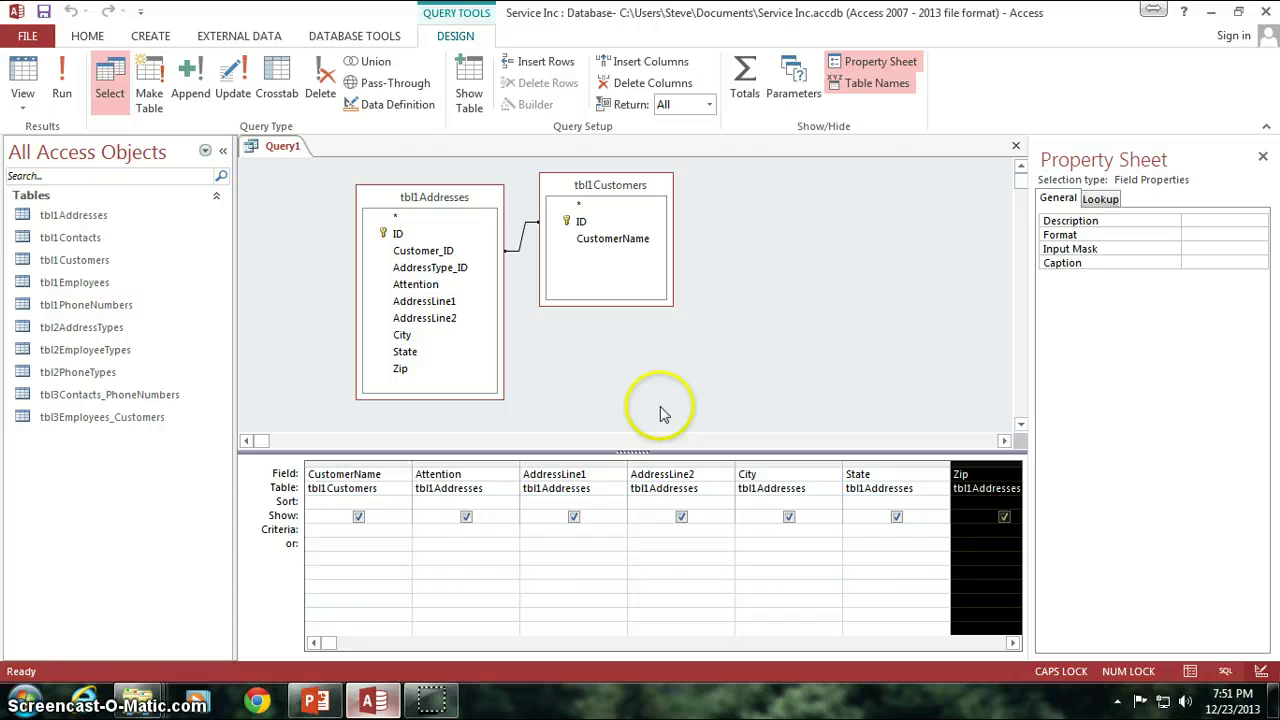
left_click_drag(477, 464, 963, 463)
key("Delete")
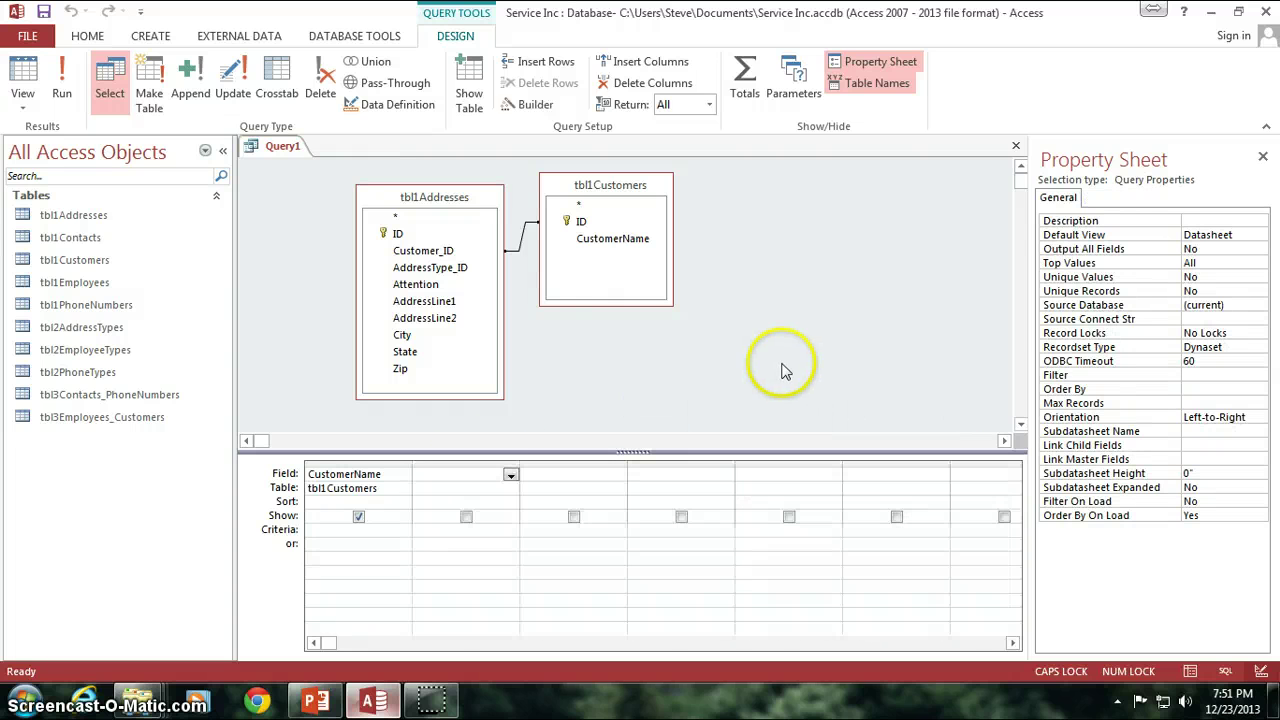
- Add Attention, AddressLine1, AddressLine2, City, State and Zip from tbl1Addresses to the query grid in that order
left_click(430, 268)
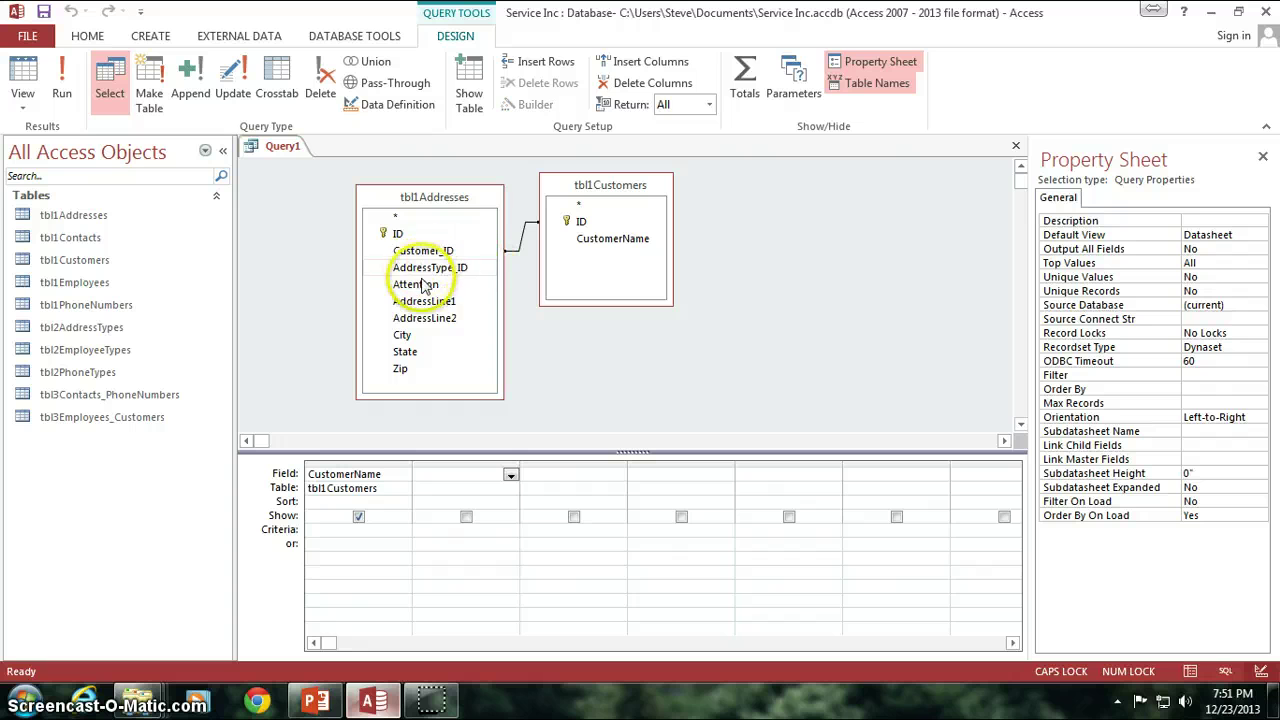
left_click(416, 285)
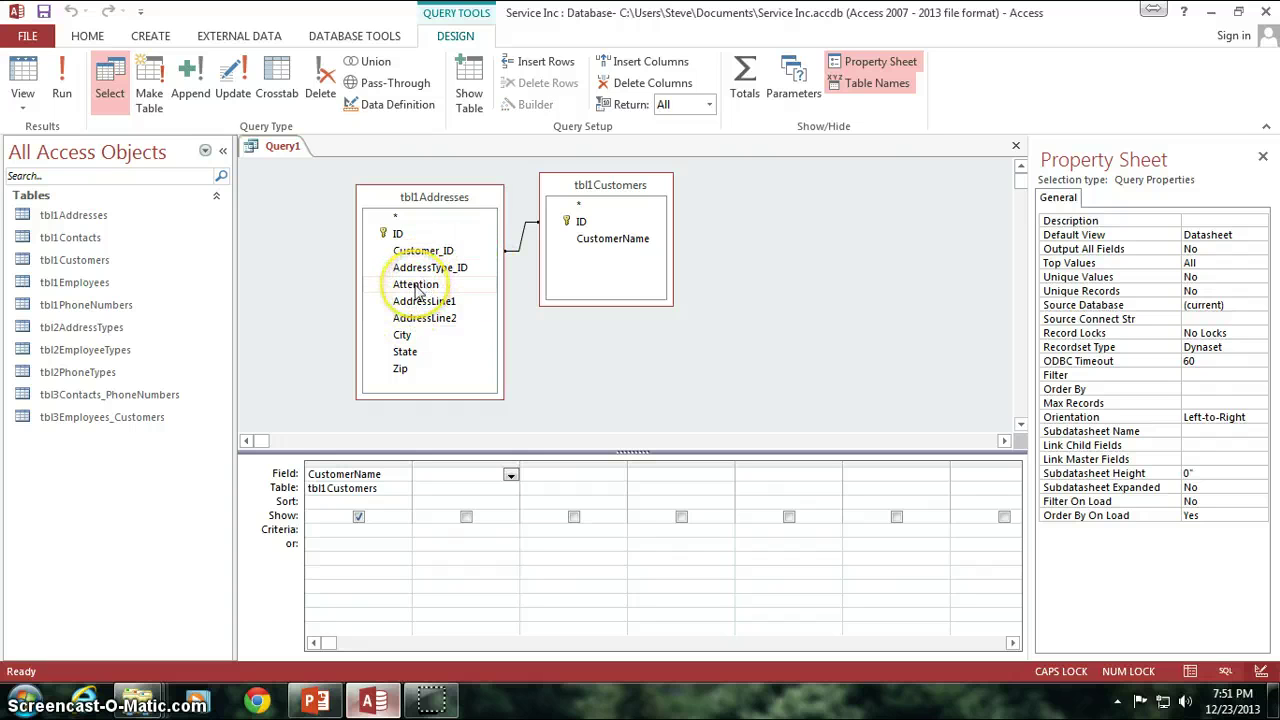
double_click(418, 290)
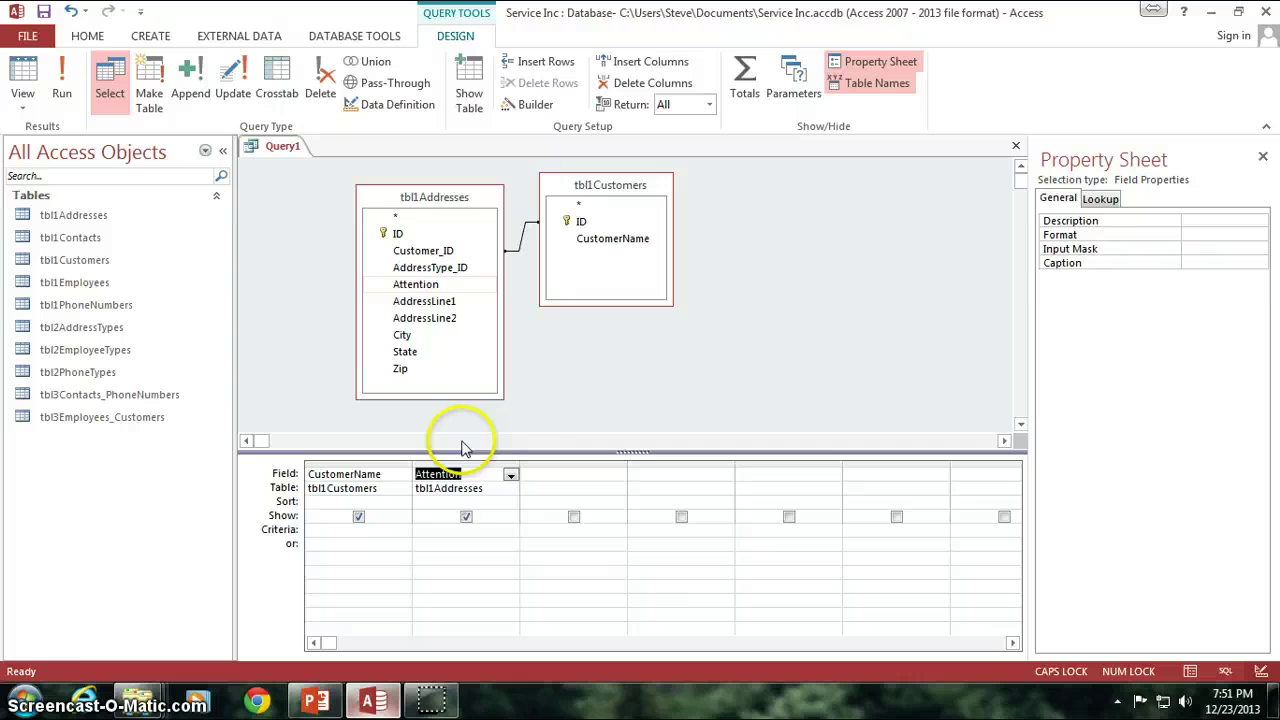
double_click(428, 302)
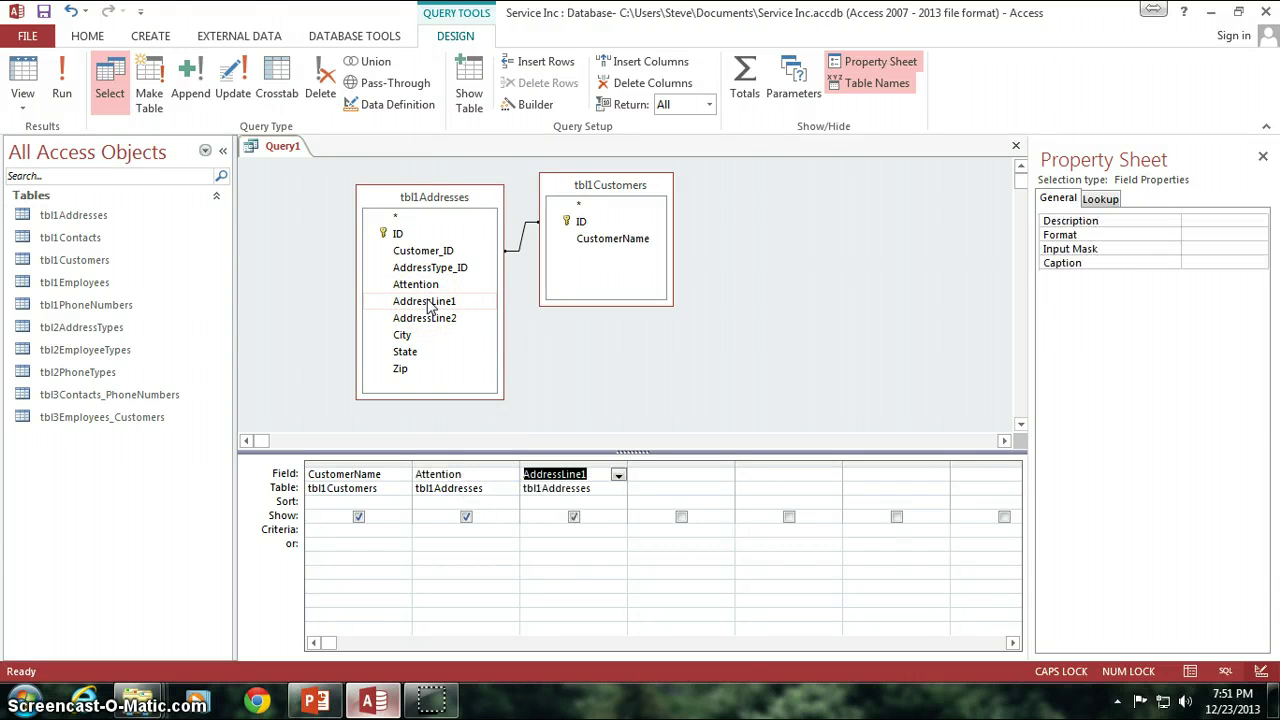
left_click(428, 320)
double_click(428, 320)
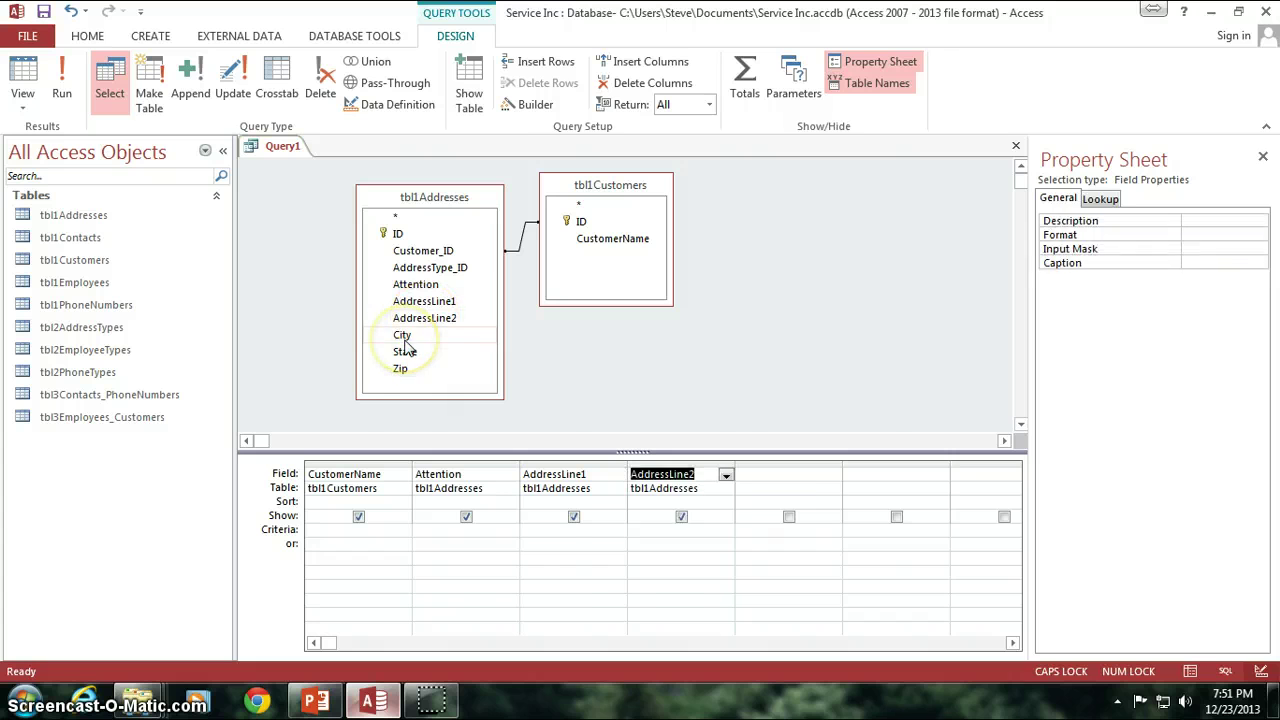
double_click(408, 336)
double_click(408, 354)
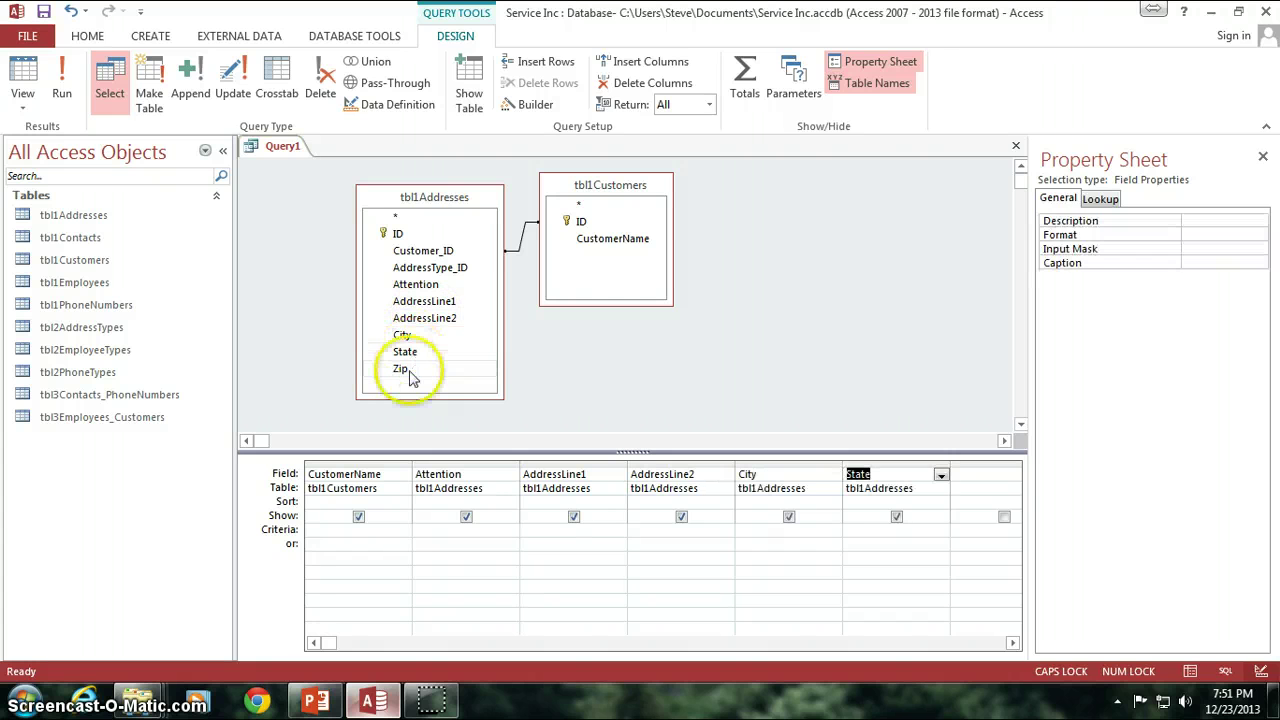
double_click(408, 370)
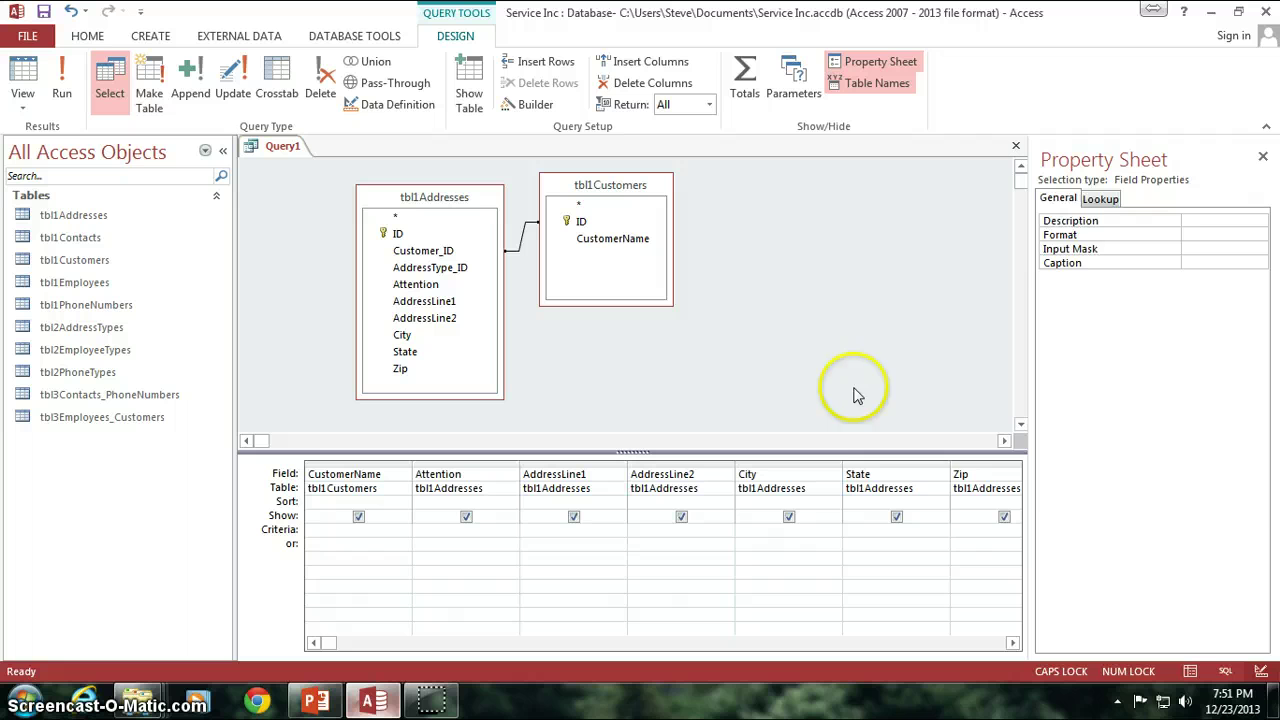
- Move the State column ahead of City in the query grid and check the column order in Datasheet view
left_click(966, 443)
left_click(980, 462)
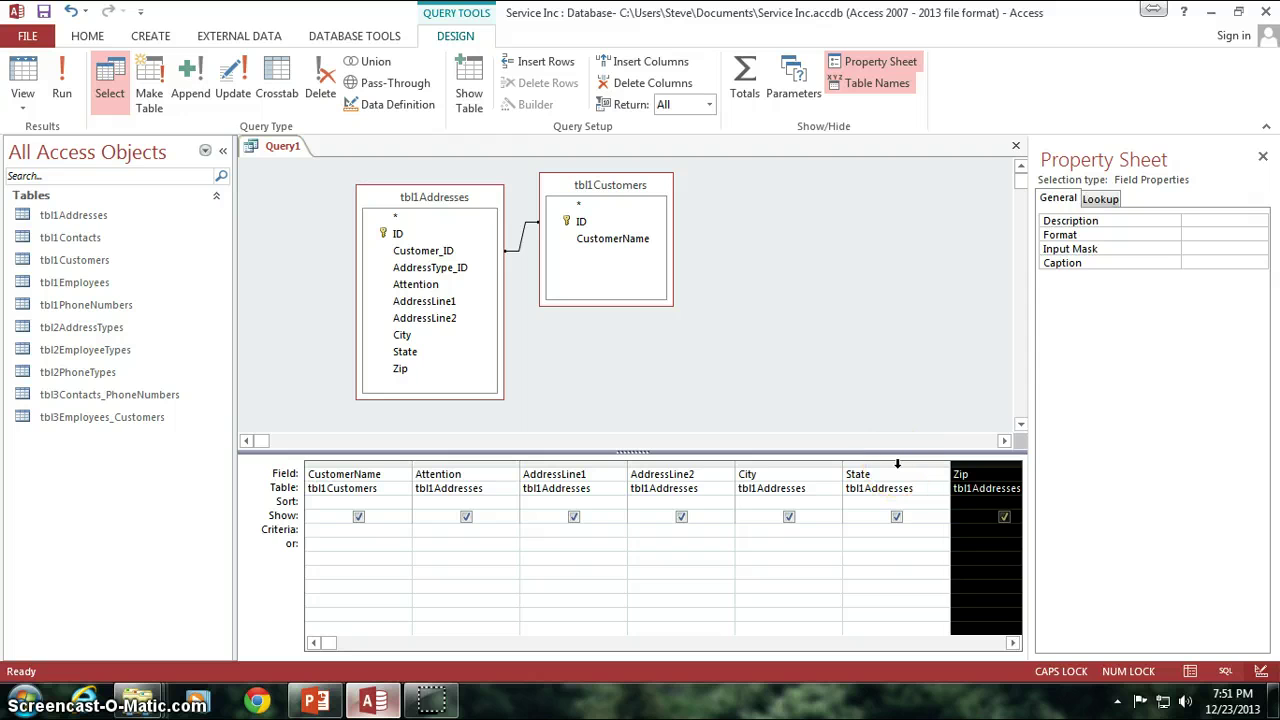
left_click(897, 463)
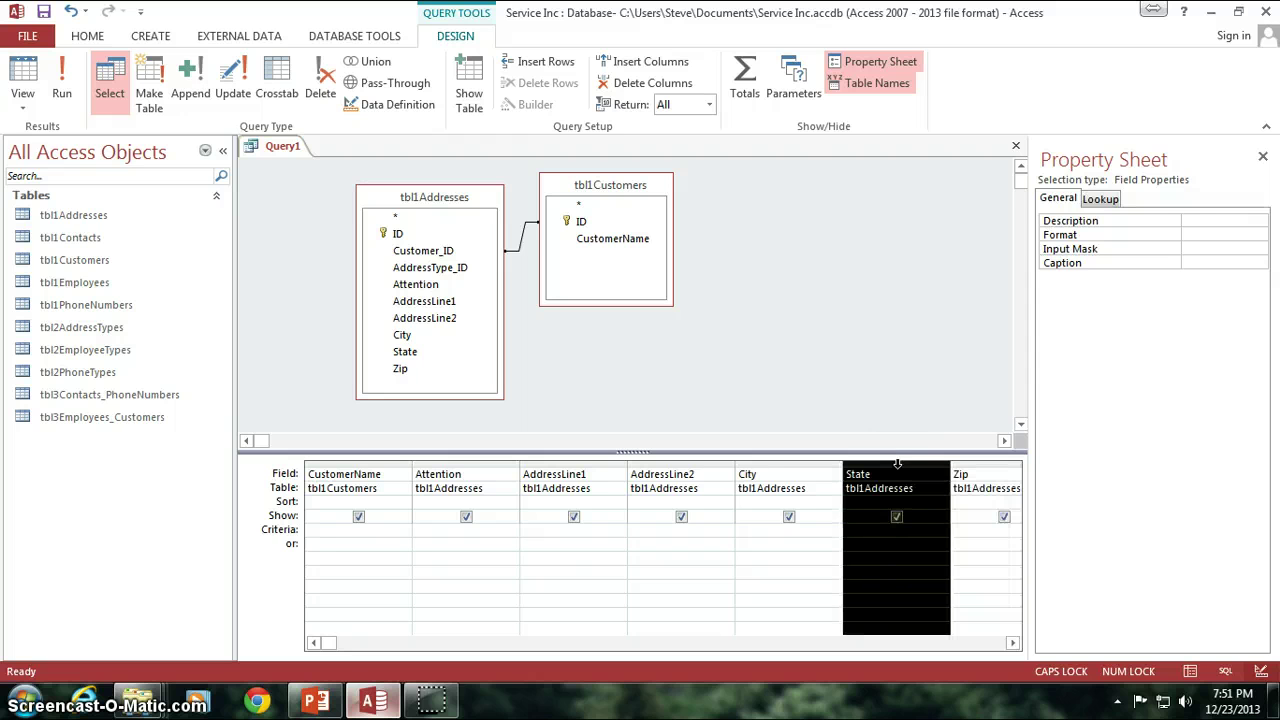
left_click_drag(906, 464, 777, 468)
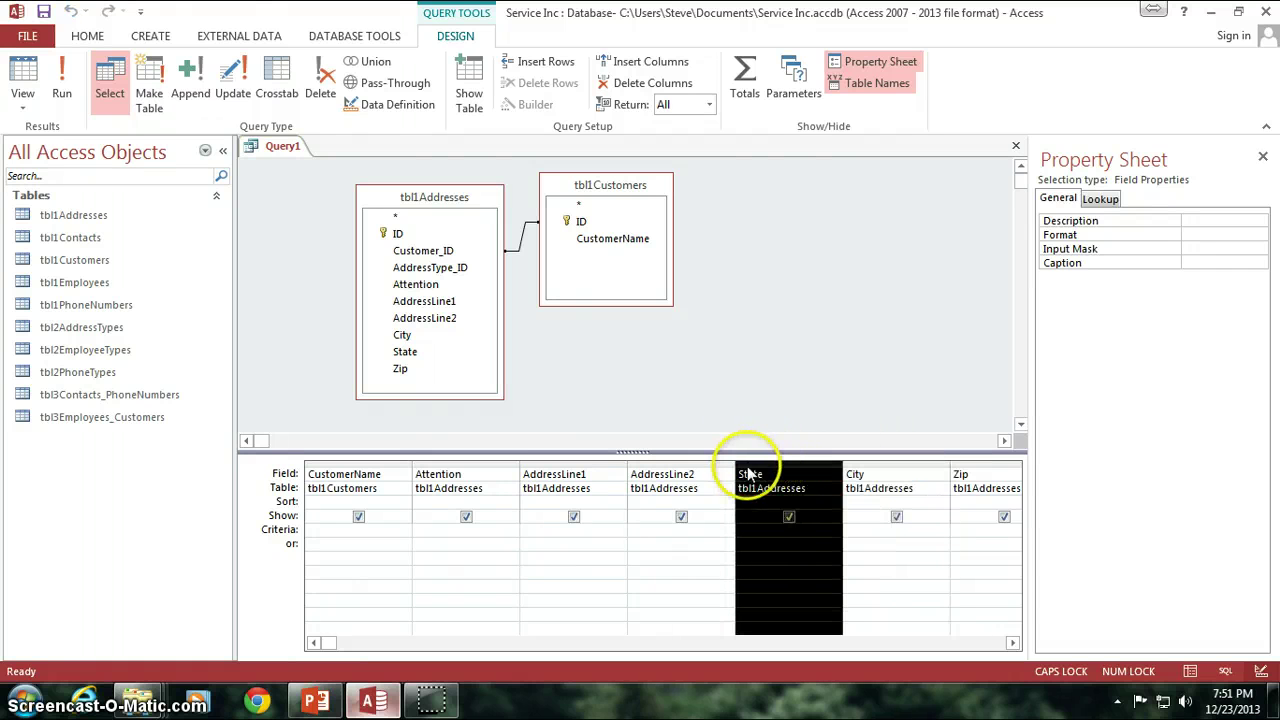
left_click(630, 352)
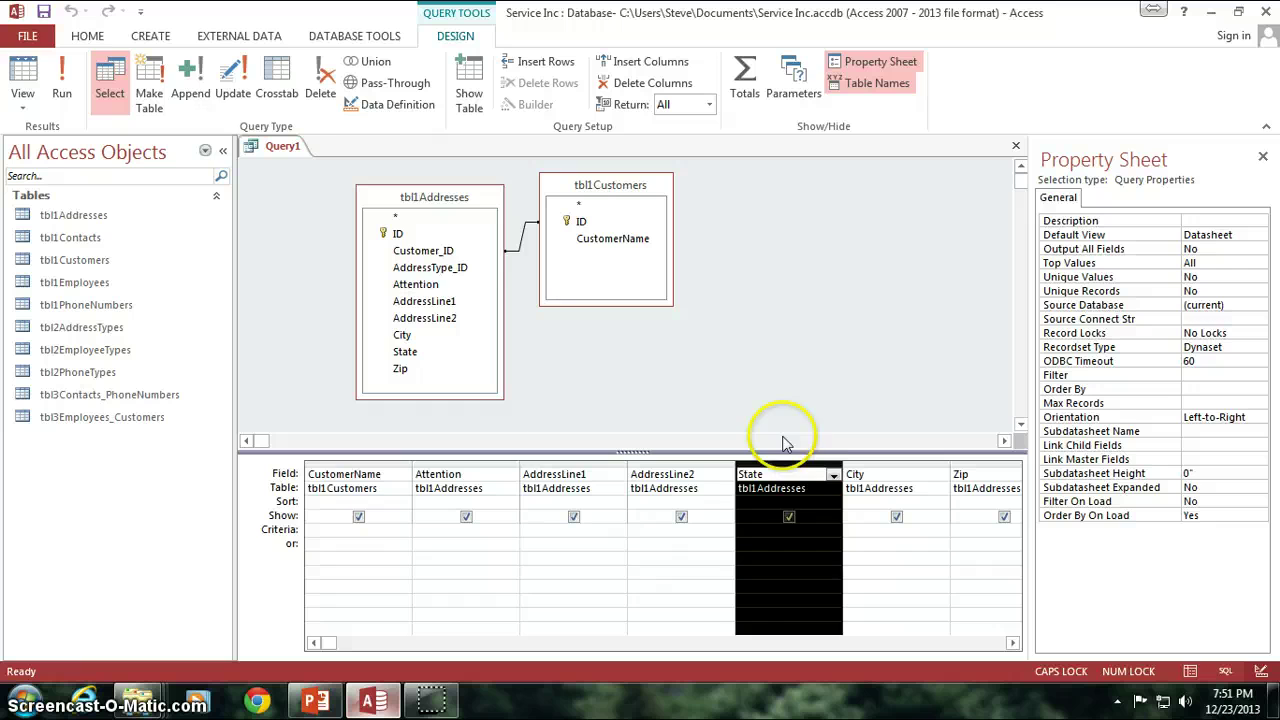
left_click(23, 68)
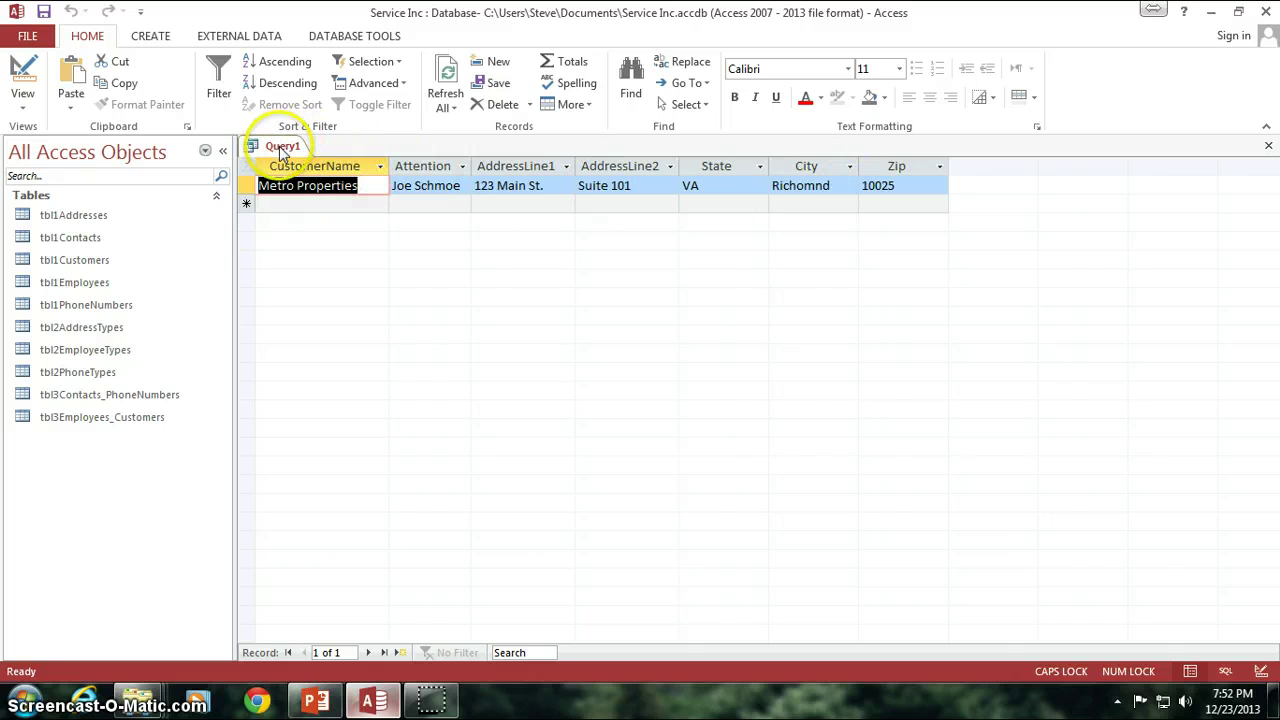
- Save the query under the name qryCustomerAddresses
left_click(43, 11)
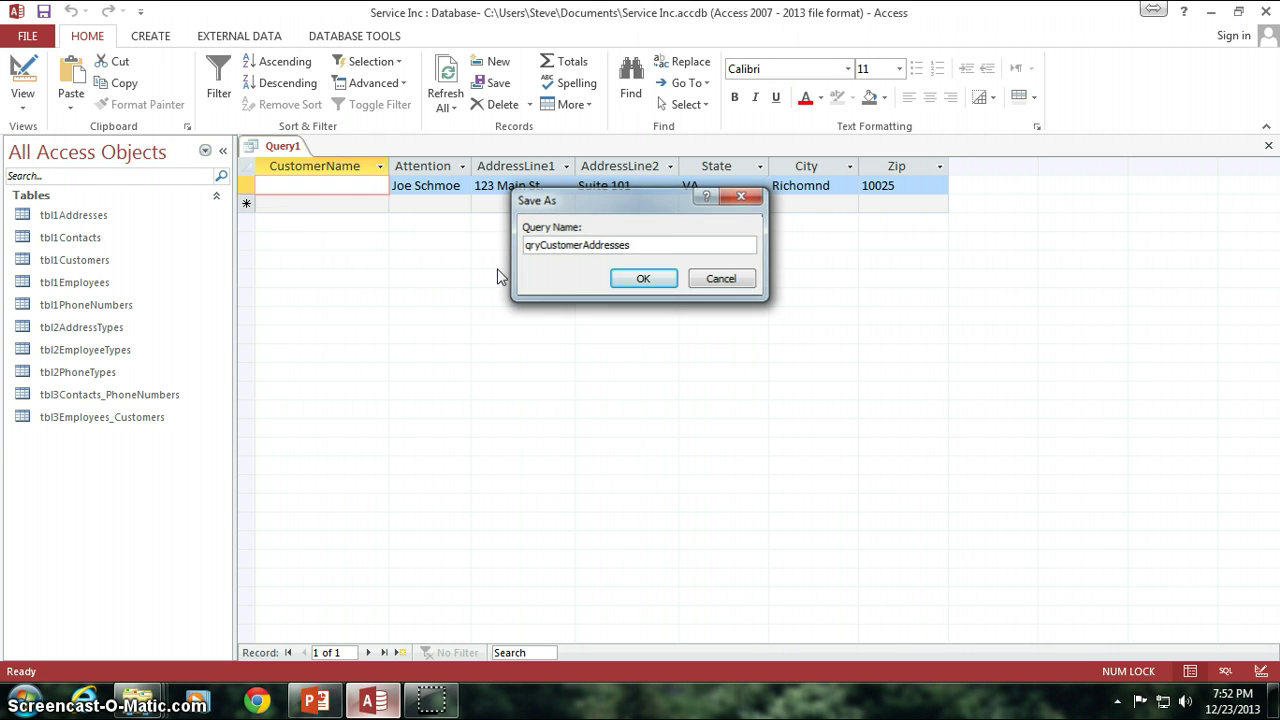
key("Return")
left_click(454, 290)
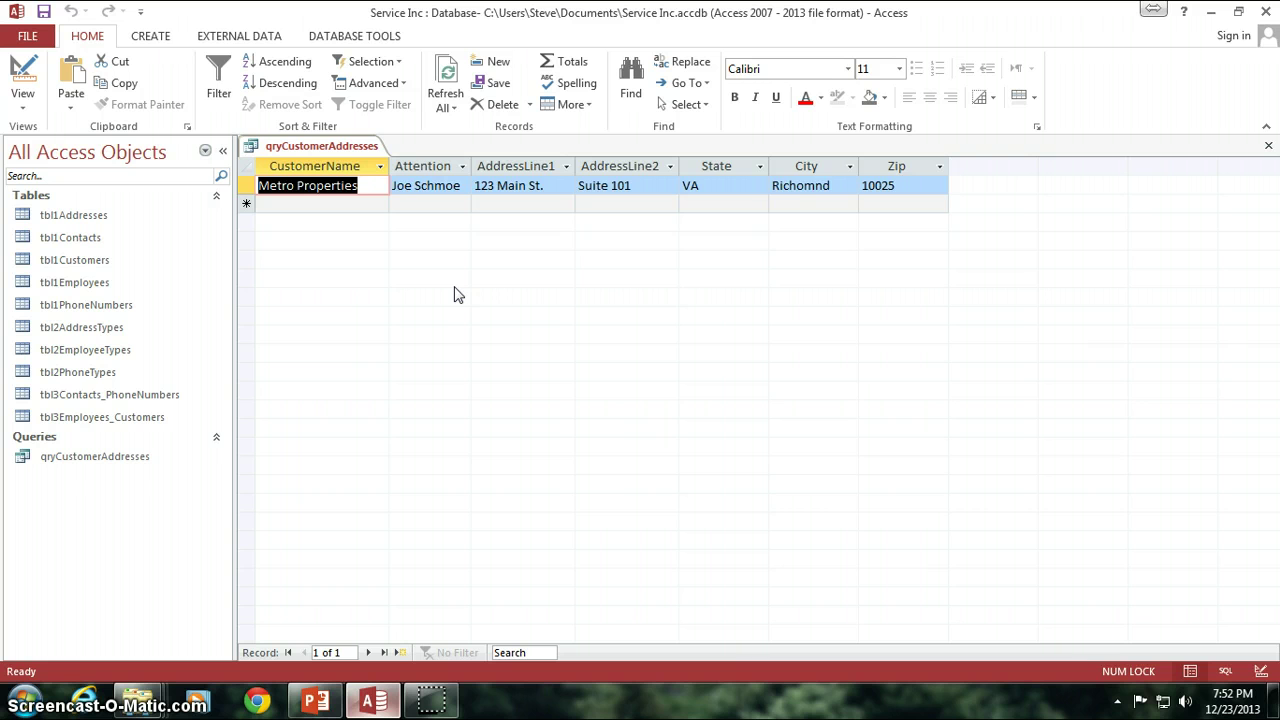
left_click(444, 290)
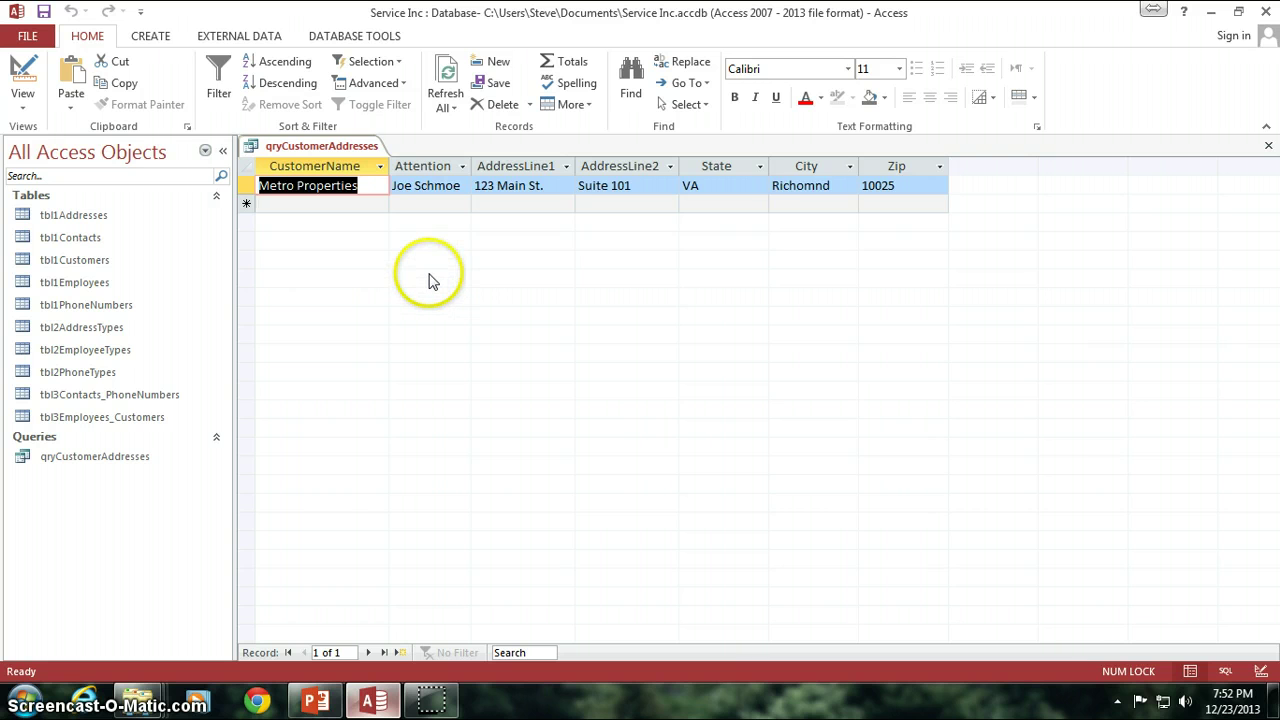